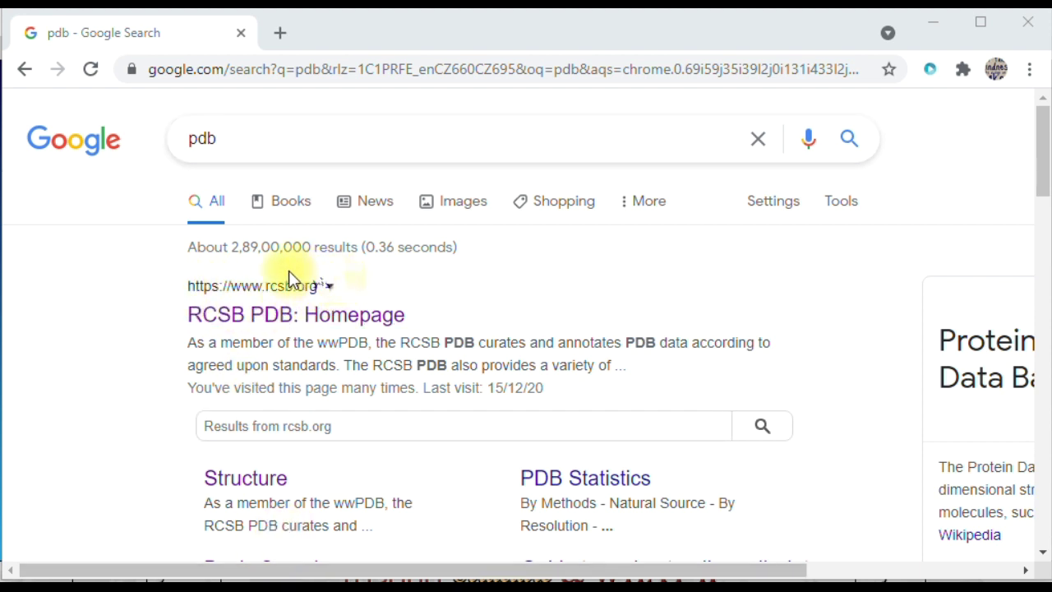
Search RCSB PDB for 'human pancreatic alpha amylase' and locate the 5U3A entry.
left_click(241, 323)
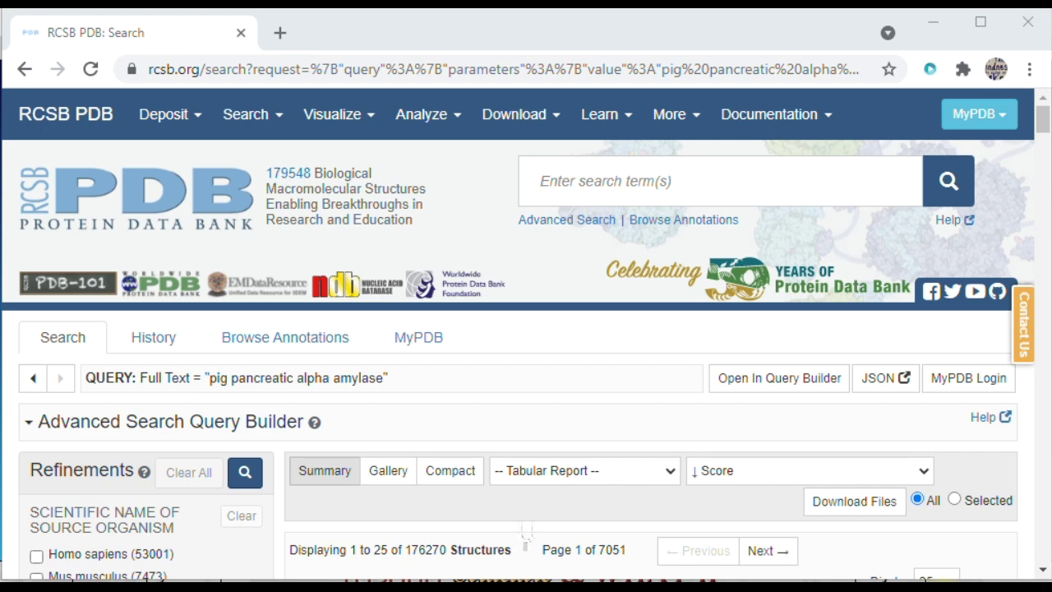
left_click(772, 202)
type("h")
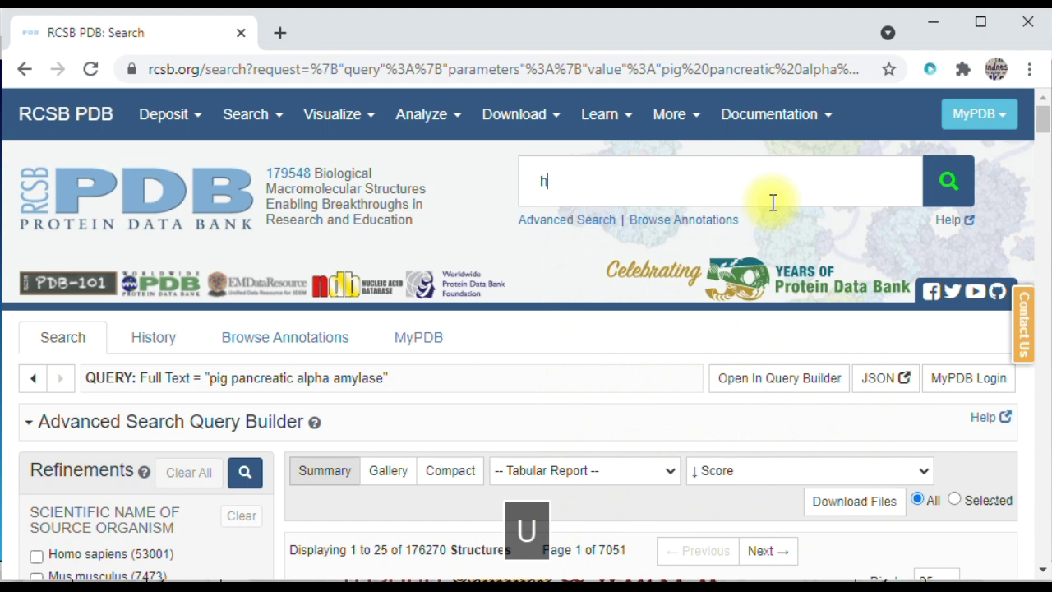
type("uman pancreatic alpha amylase")
key("Return")
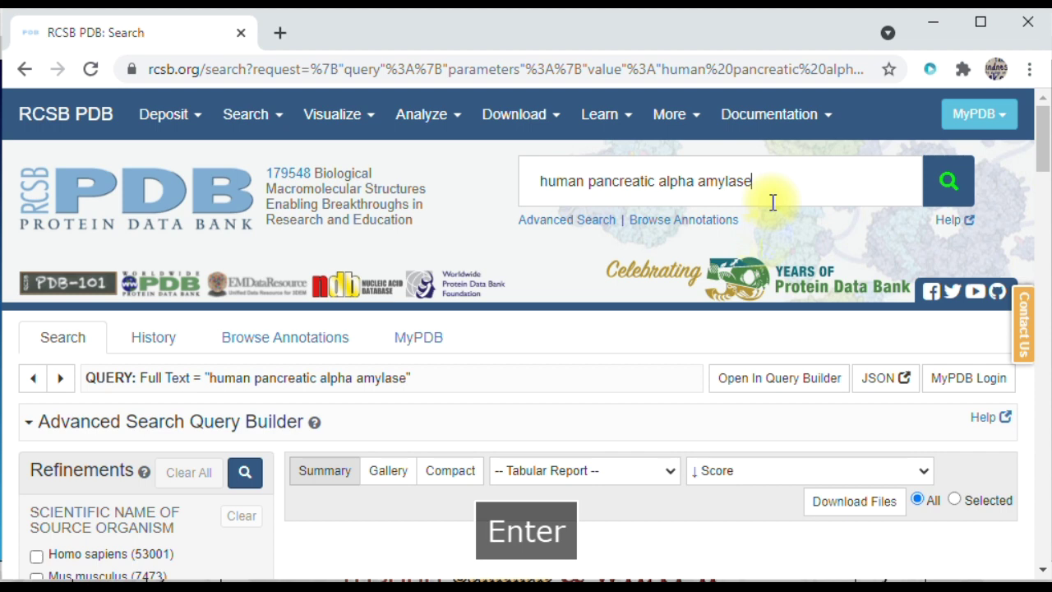
scroll(796, 469, "down", 10)
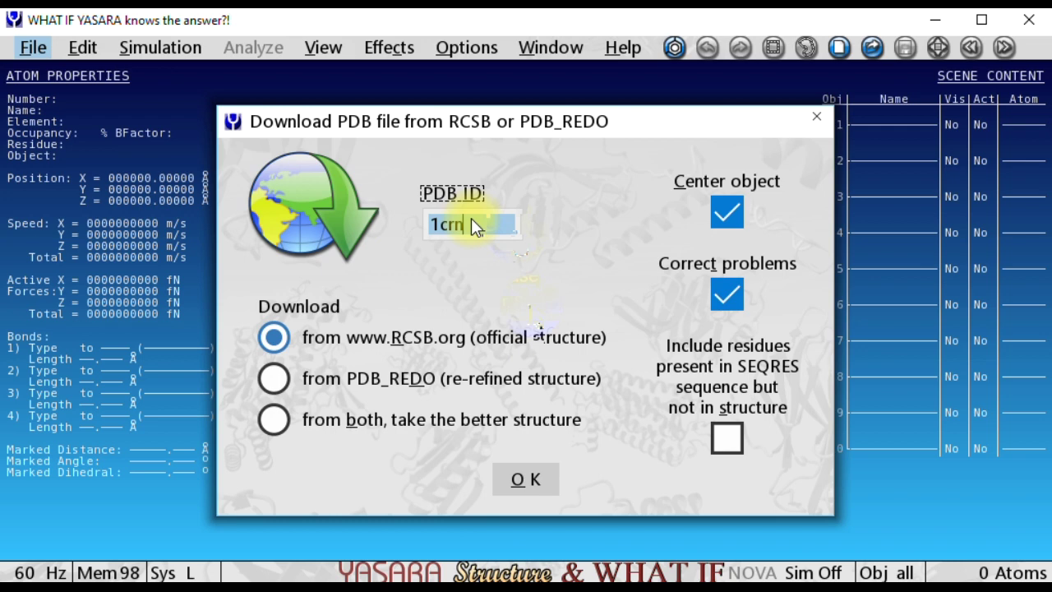
Fetch PDB entry 5U3A from RCSB into YASARA Structure.
type("5U3A")
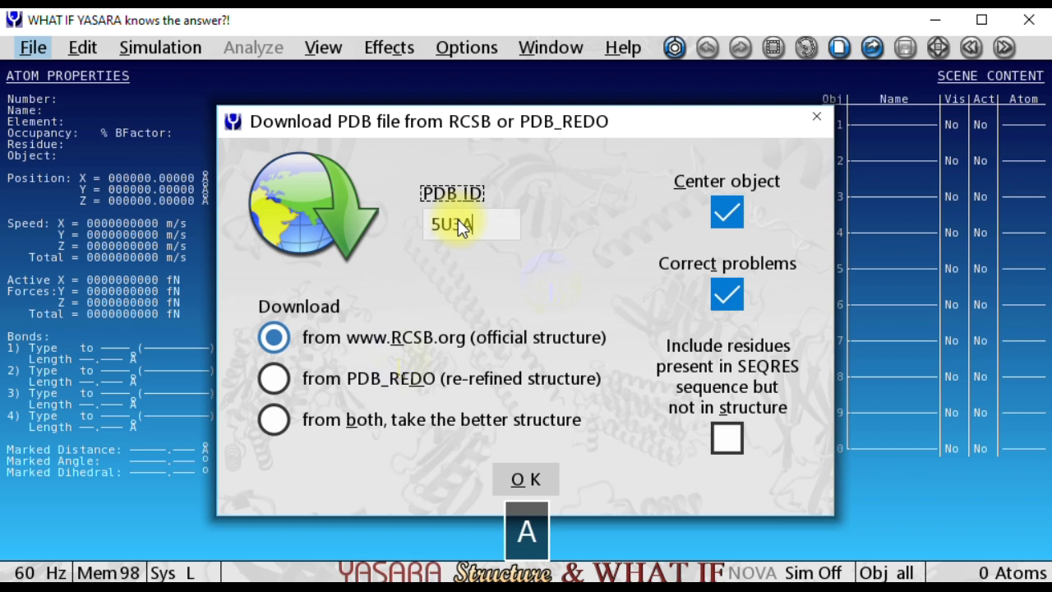
key("Return")
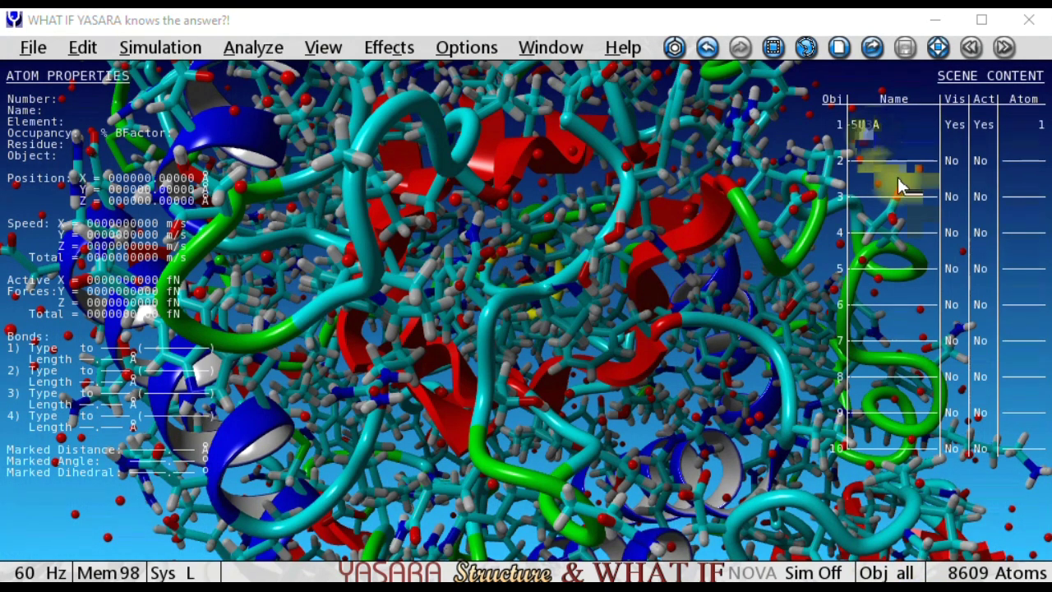
Select 5U3A, fit it to the view, and show only ribbons without side-chain sticks.
left_click(868, 124)
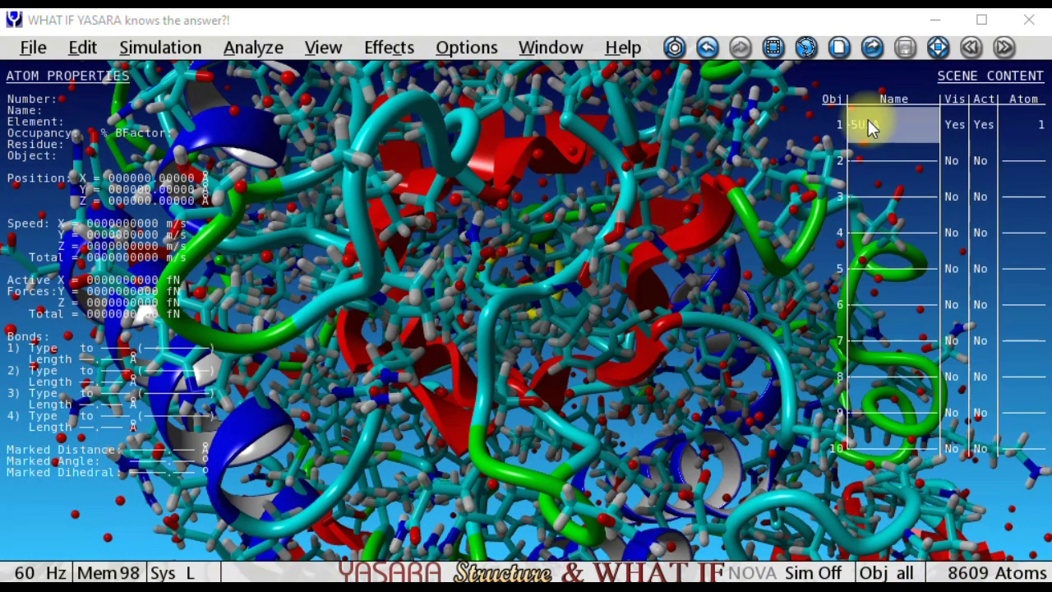
left_click(939, 48)
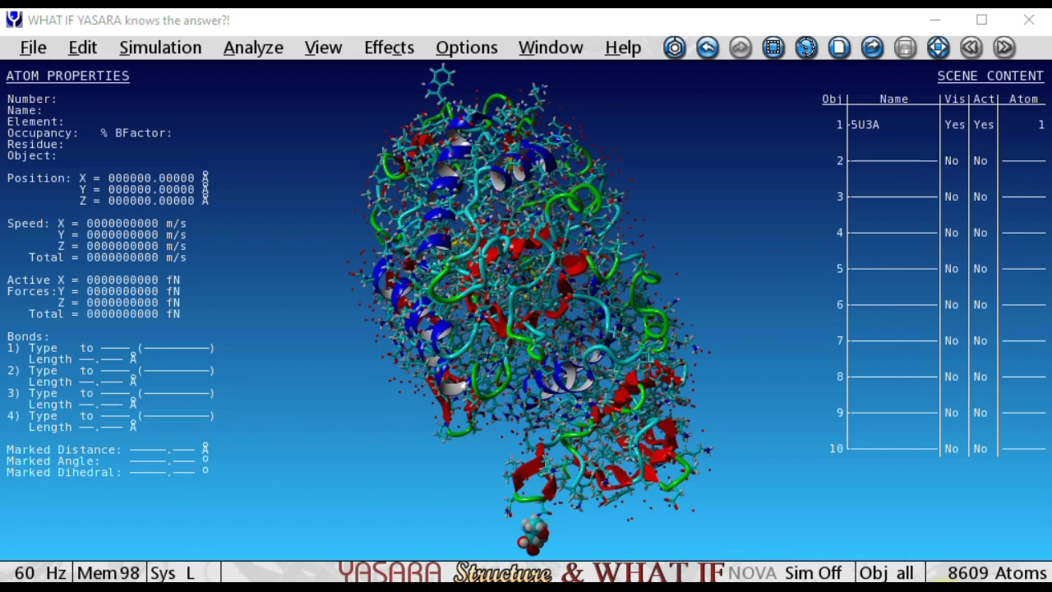
key("F6")
left_click(415, 210)
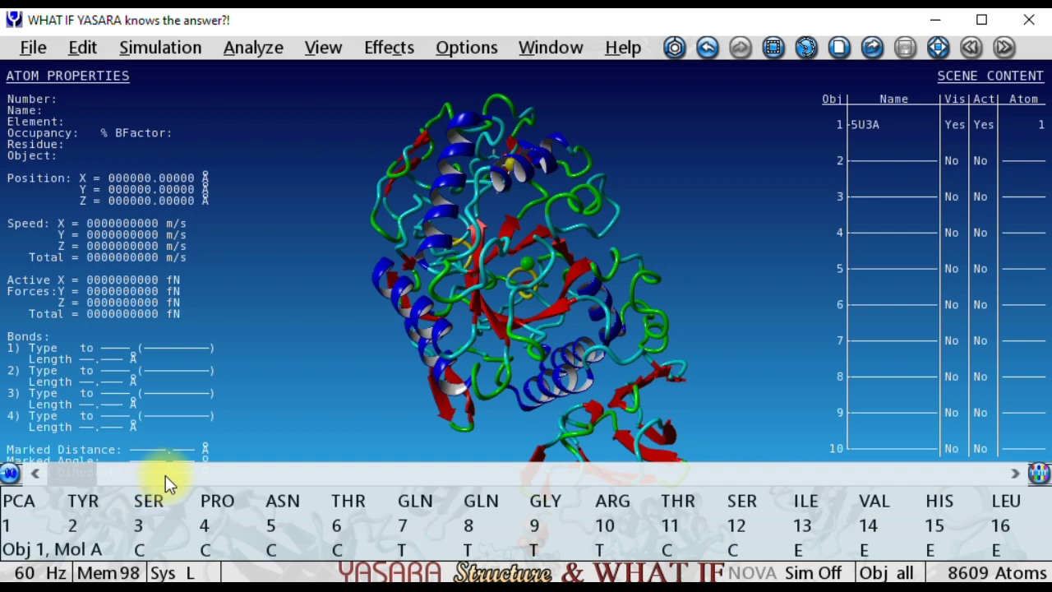
Expand 5U3A's molecule list, hide the first Mol A, and keep the crystal waters shown.
mouse_move(165, 475)
left_mouse_down()
mouse_move(480, 463)
mouse_move(649, 500)
mouse_move(497, 549)
left_mouse_up()
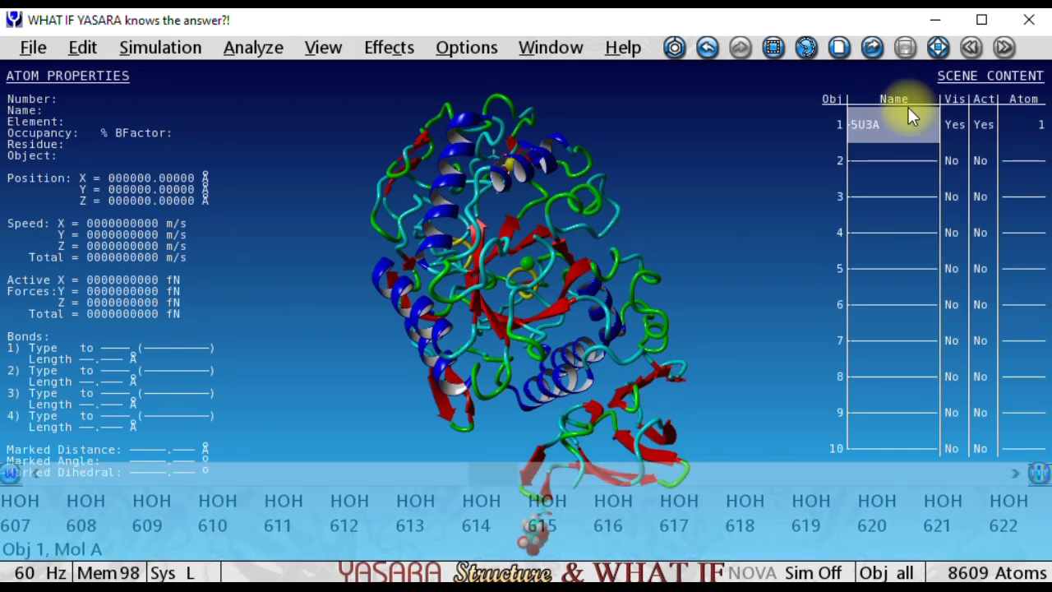
left_click(893, 123)
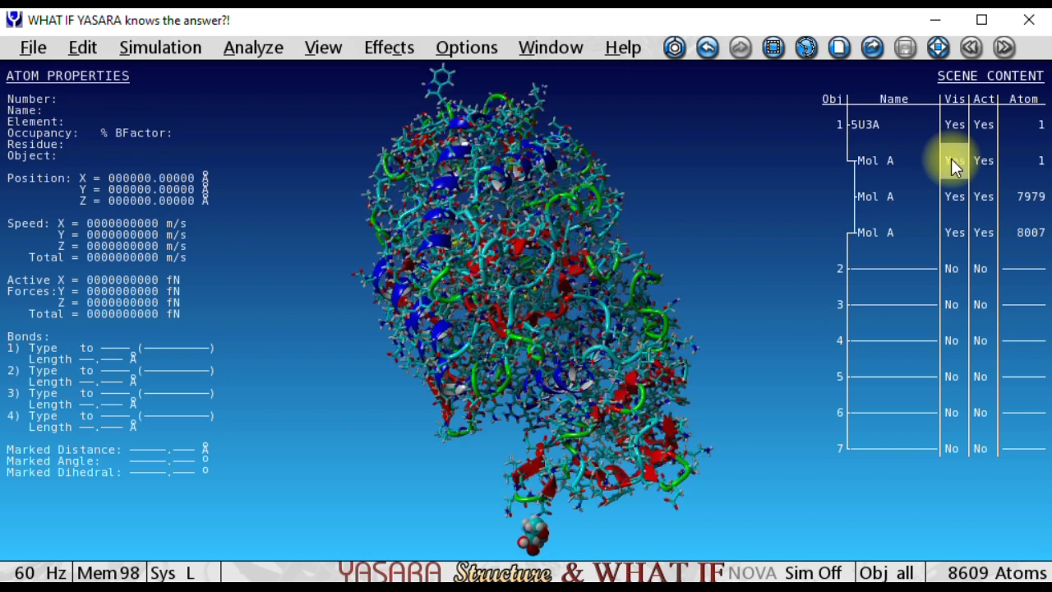
left_click(951, 160)
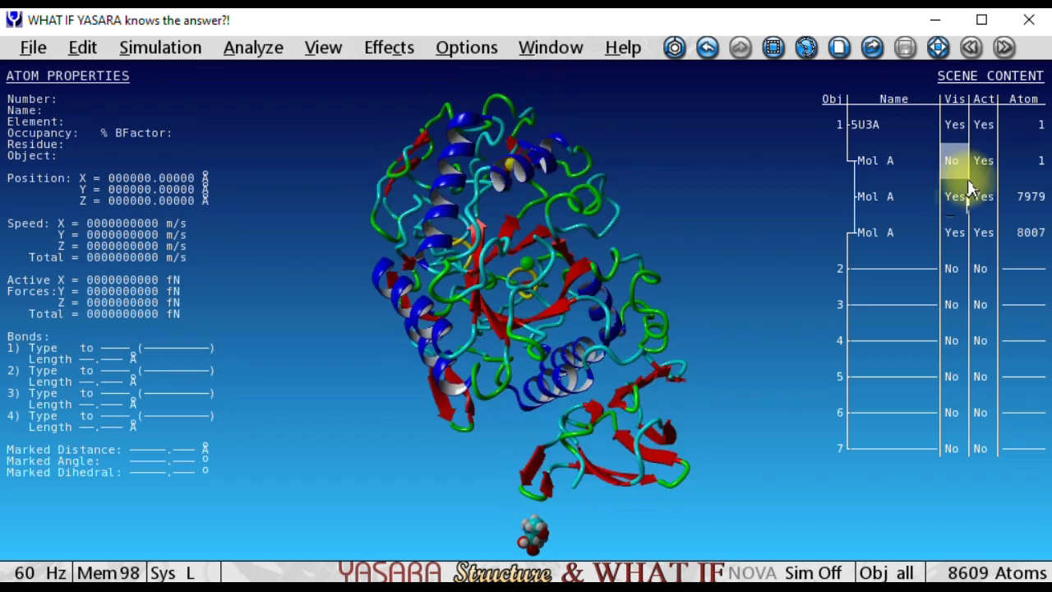
left_click(955, 234)
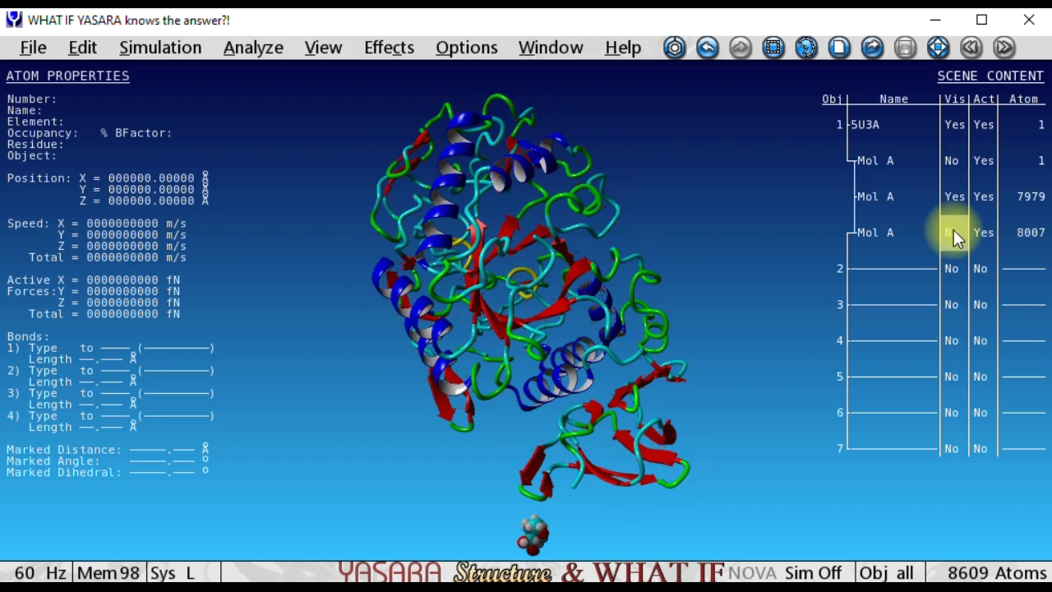
left_click(954, 233)
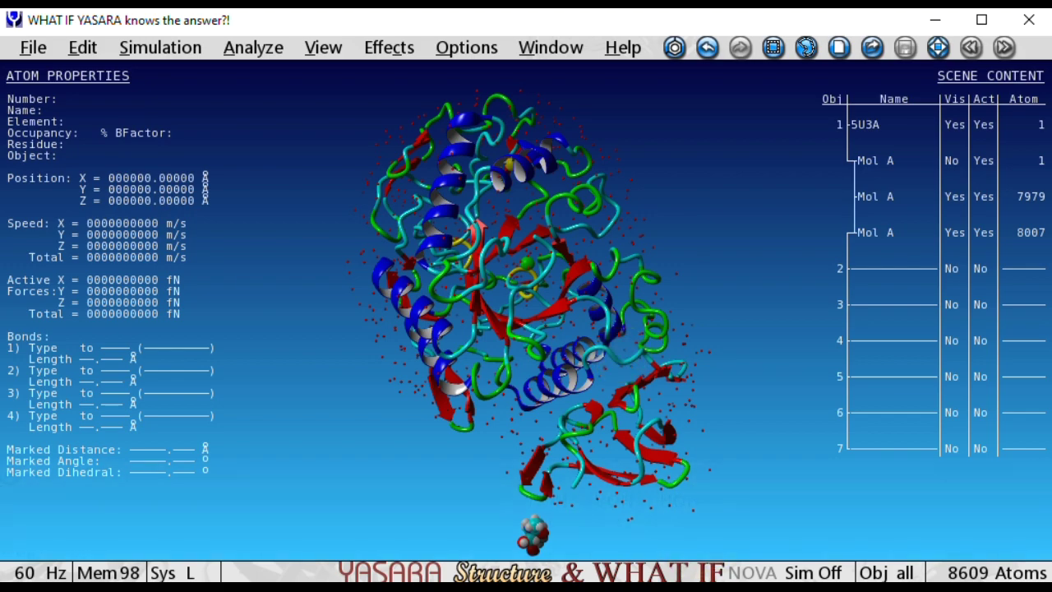
Change the RCSB search from human to pig pancreatic alpha amylase.
left_click(665, 535)
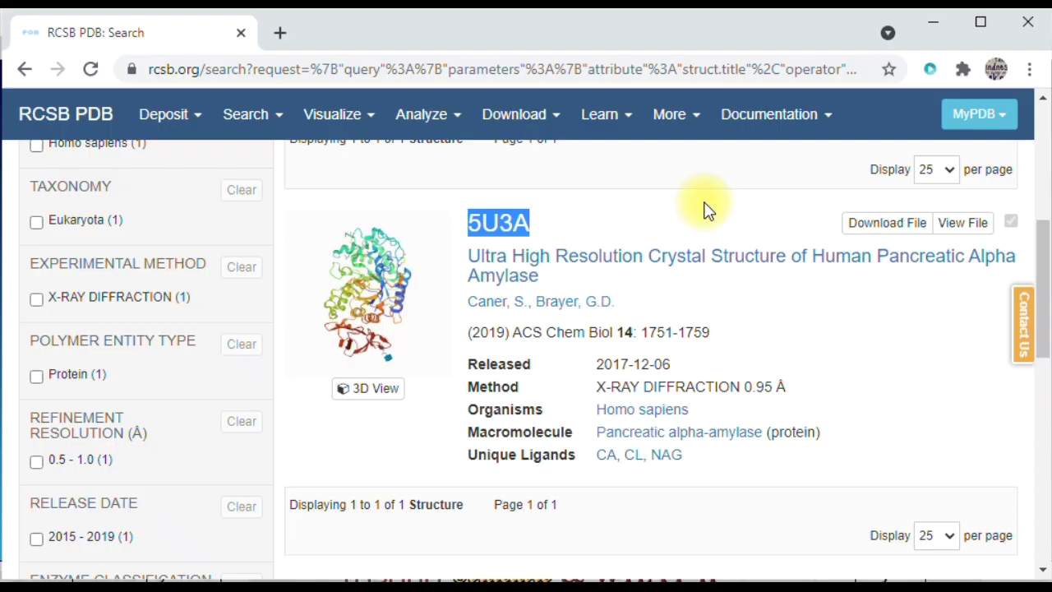
scroll(705, 207, "up", 5)
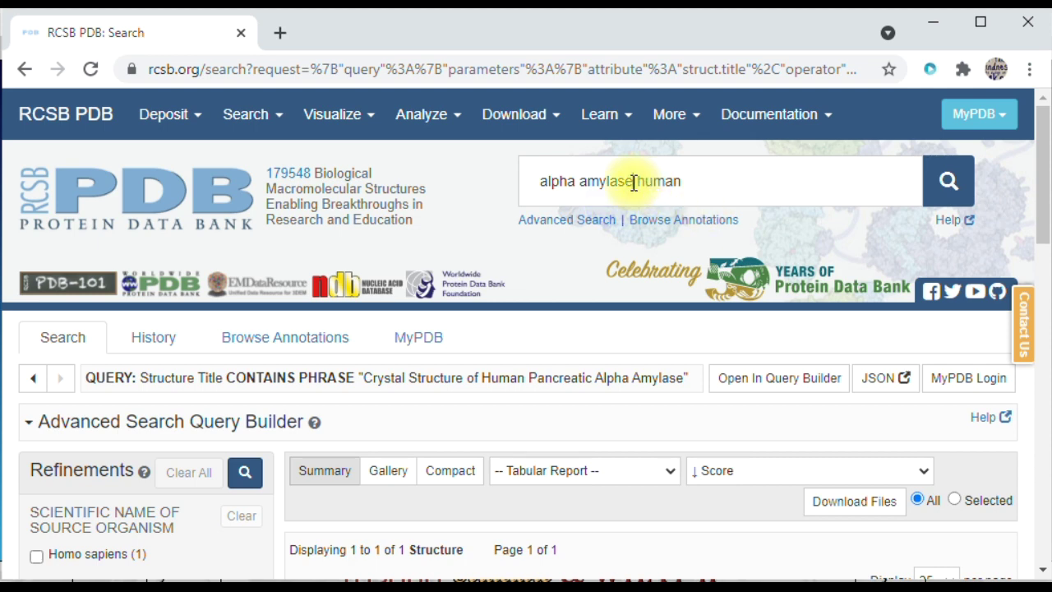
left_click_drag(634, 182, 697, 191)
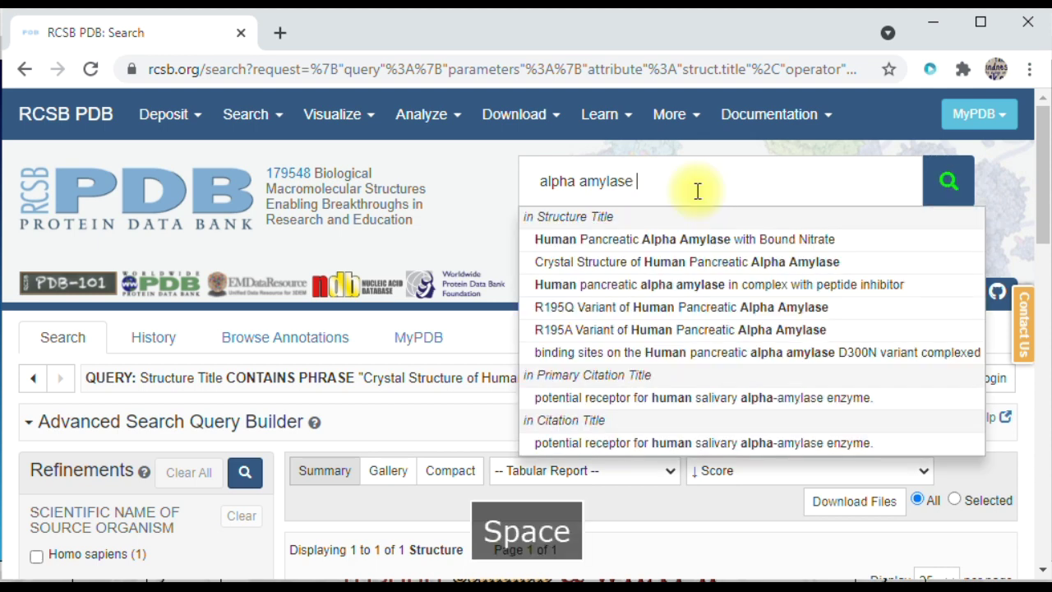
type("Pl")
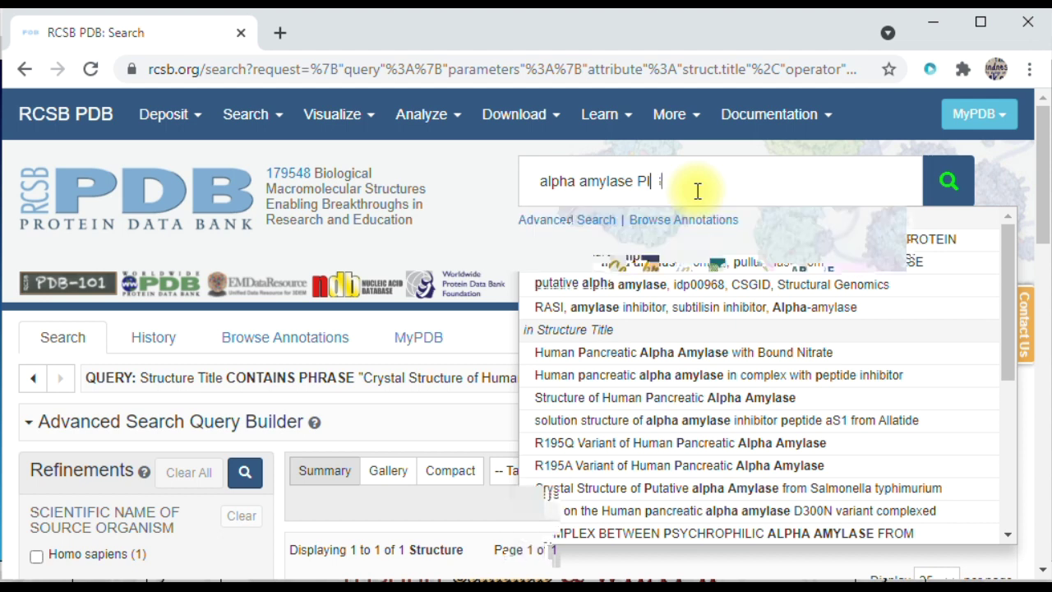
type("G")
key("Return")
key("Caps_Lock")
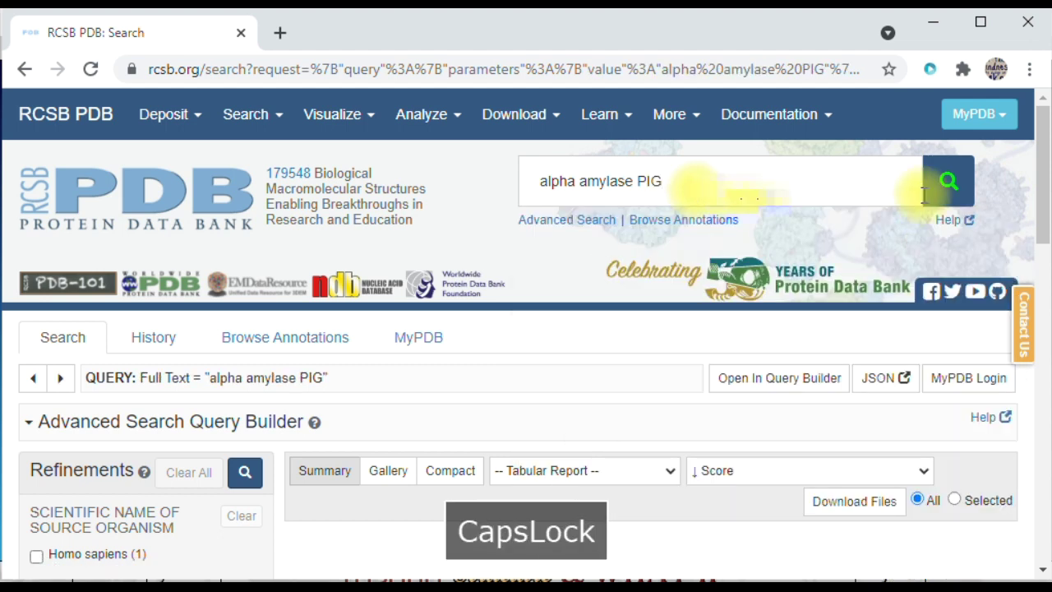
left_click(946, 182)
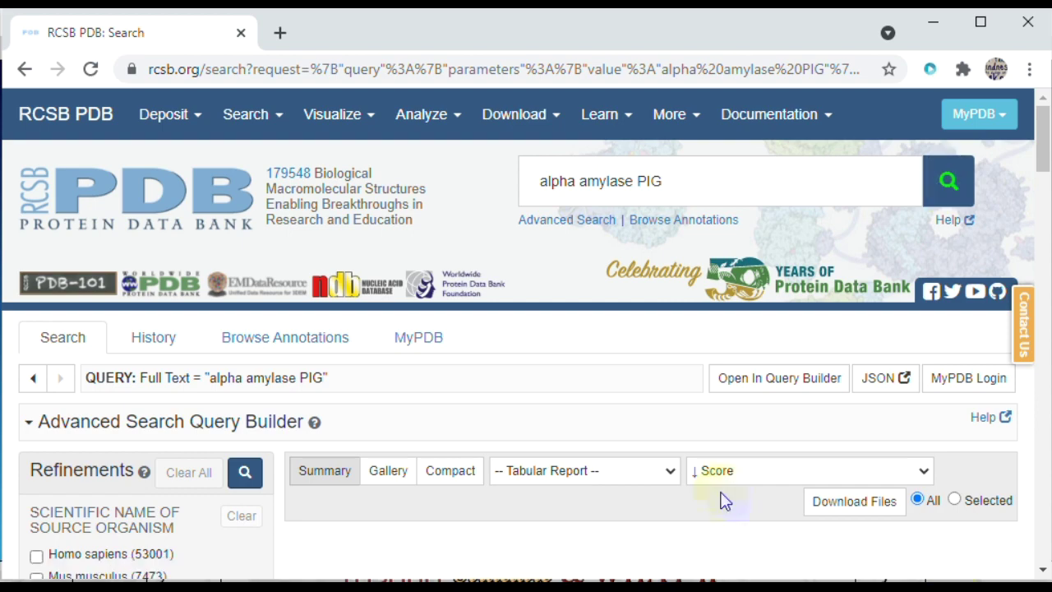
Scroll the pig alpha-amylase results to entry 3L2L and select its ID.
scroll(721, 498, "down", 1)
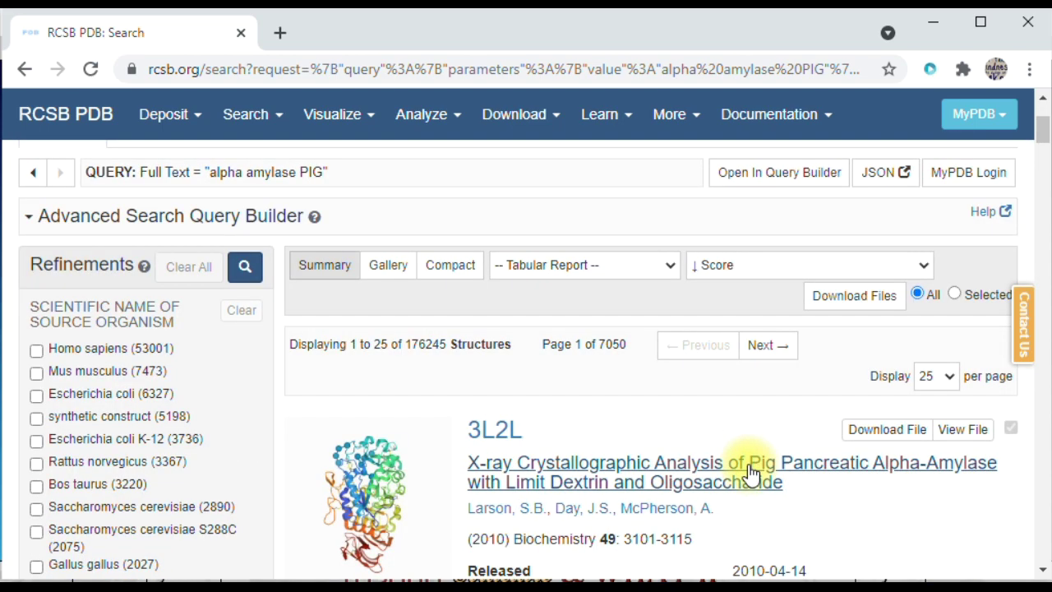
scroll(752, 473, "down", 2)
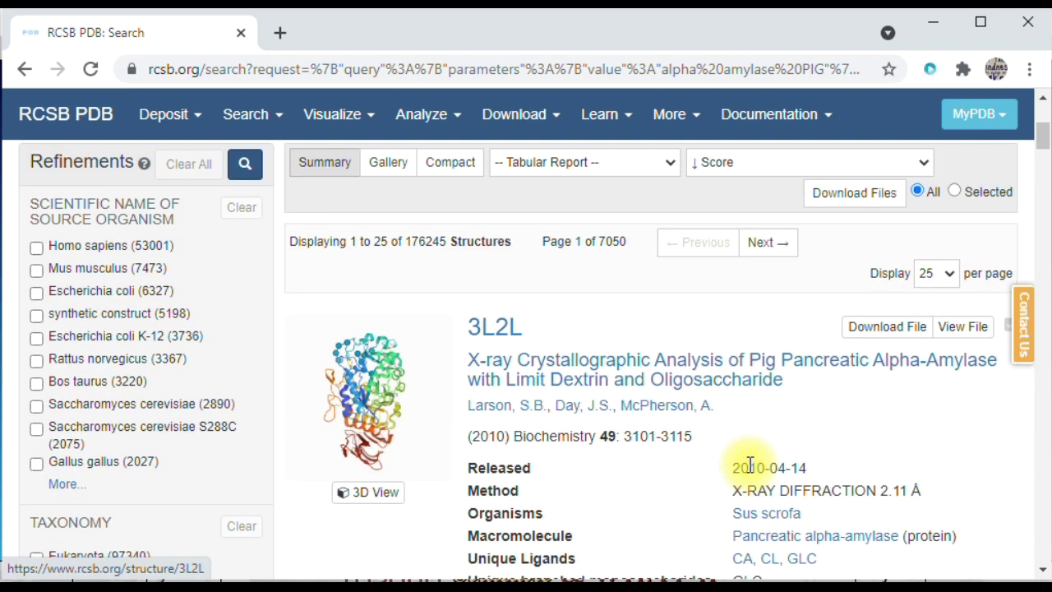
scroll(750, 466, "down", 1)
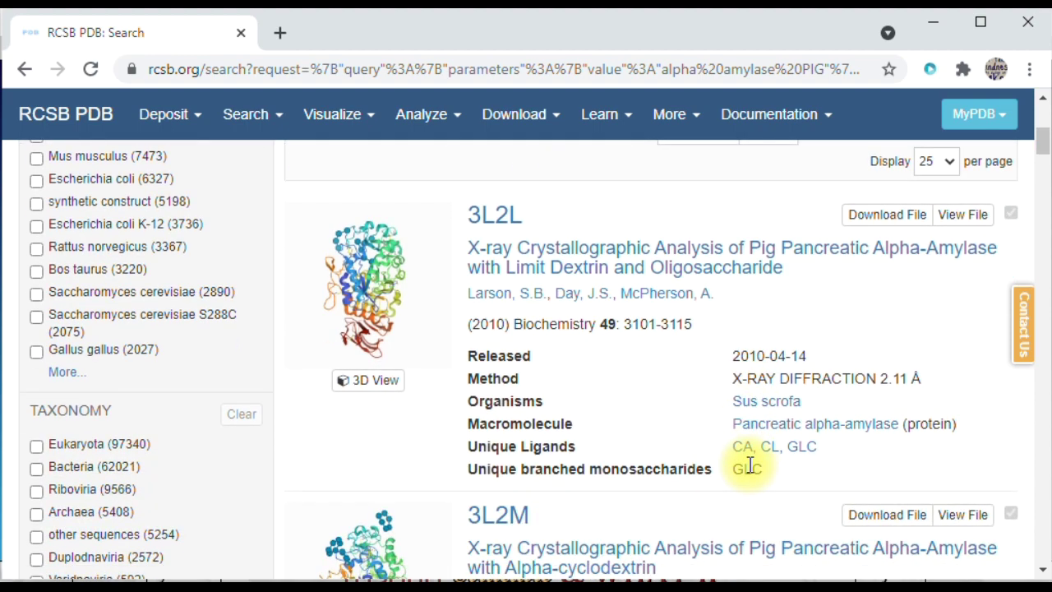
scroll(612, 415, "down", 3)
scroll(482, 337, "up", 3)
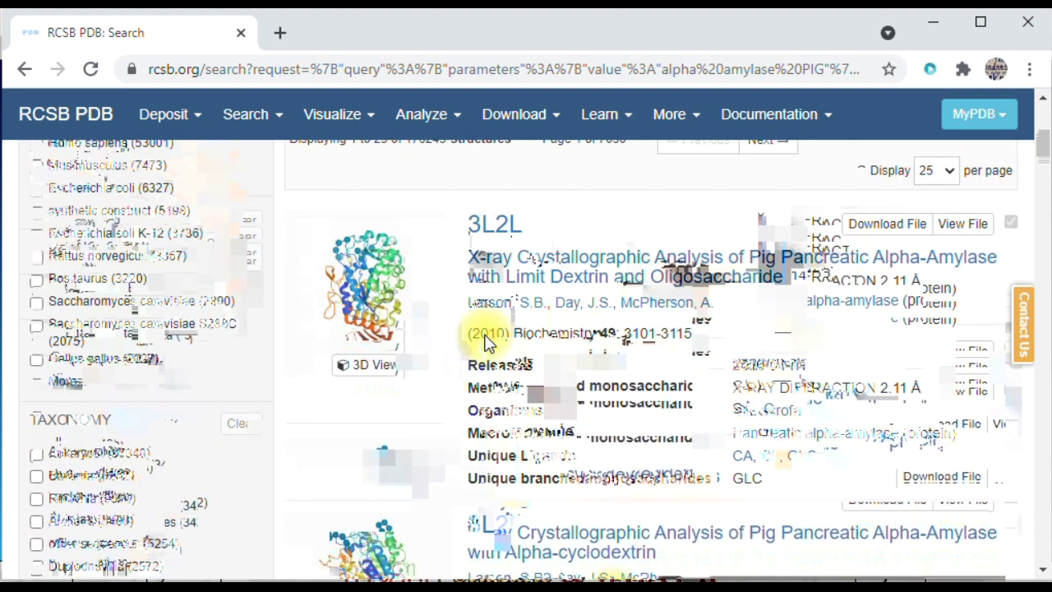
scroll(465, 427, "down", 2)
scroll(668, 329, "up", 3)
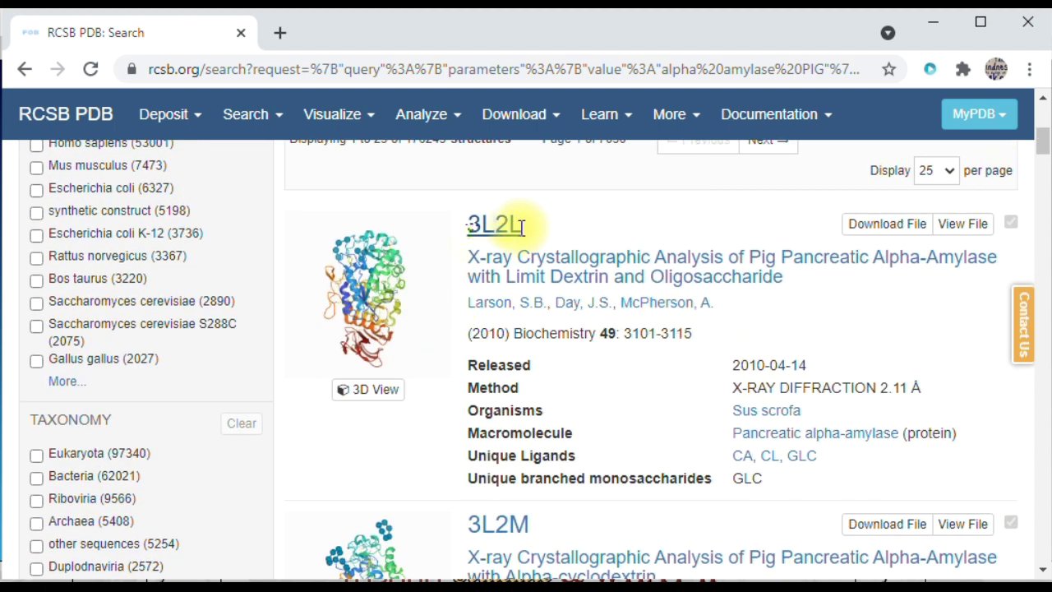
left_click_drag(523, 225, 467, 225)
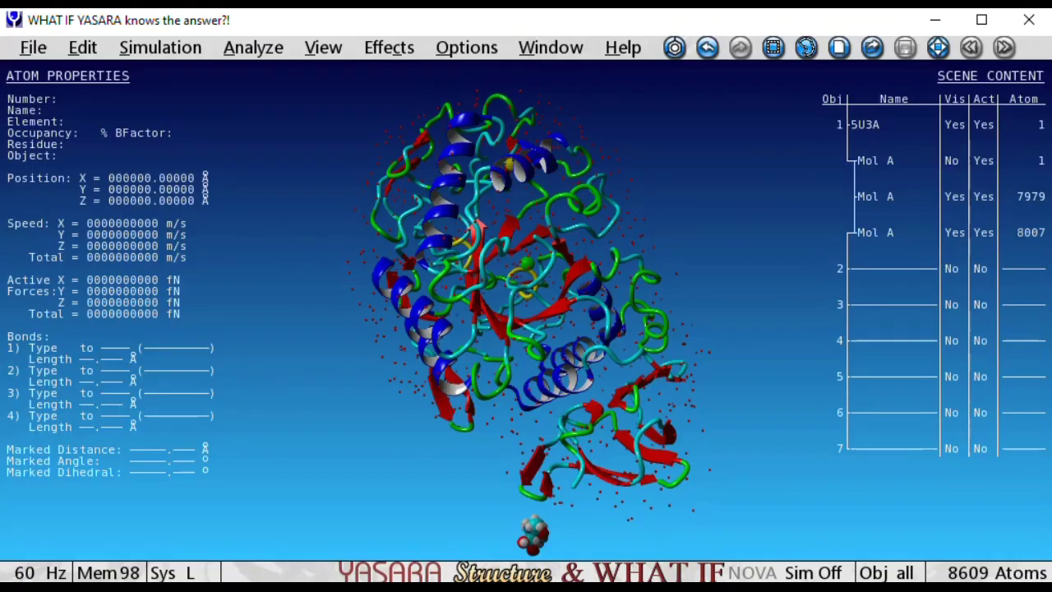
Download PDB entry 3L2L from RCSB.org into YASARA as a second object.
left_click(24, 47)
left_click(85, 113)
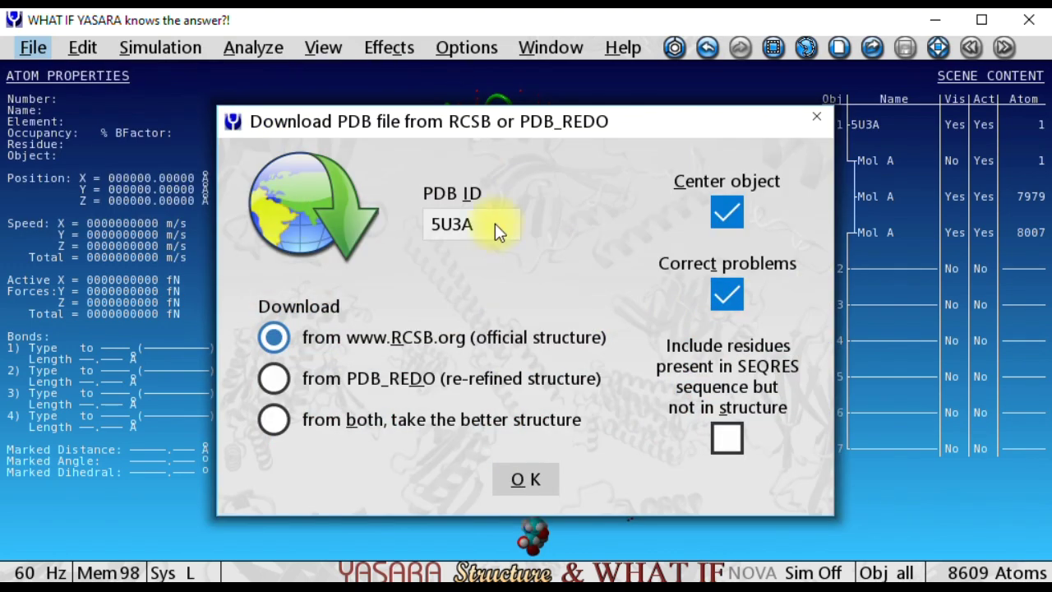
key("BackSpace")
key("BackSpace")
key("BackSpace")
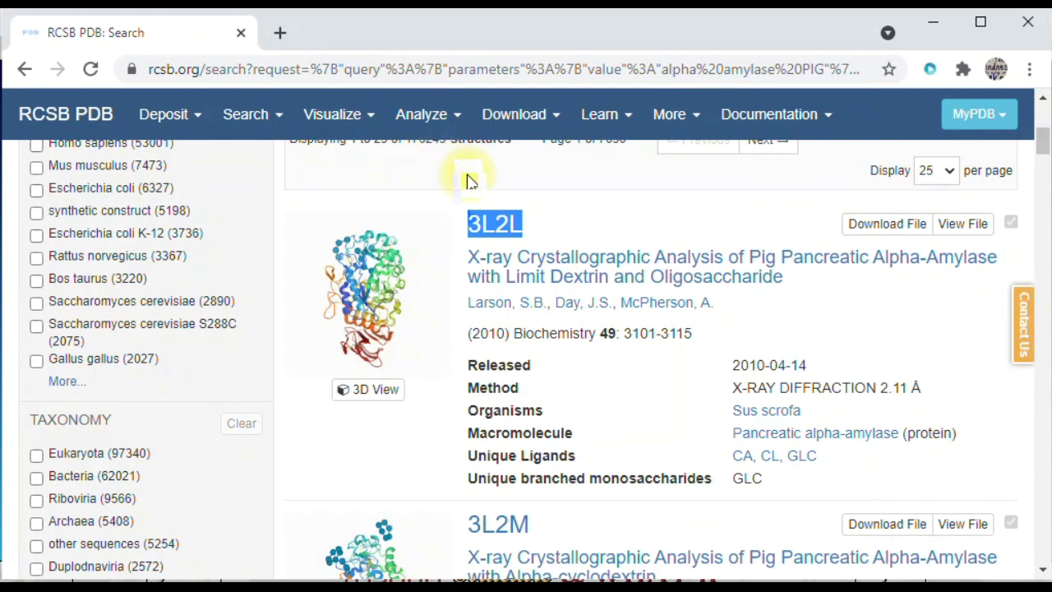
left_click_drag(466, 178, 543, 235)
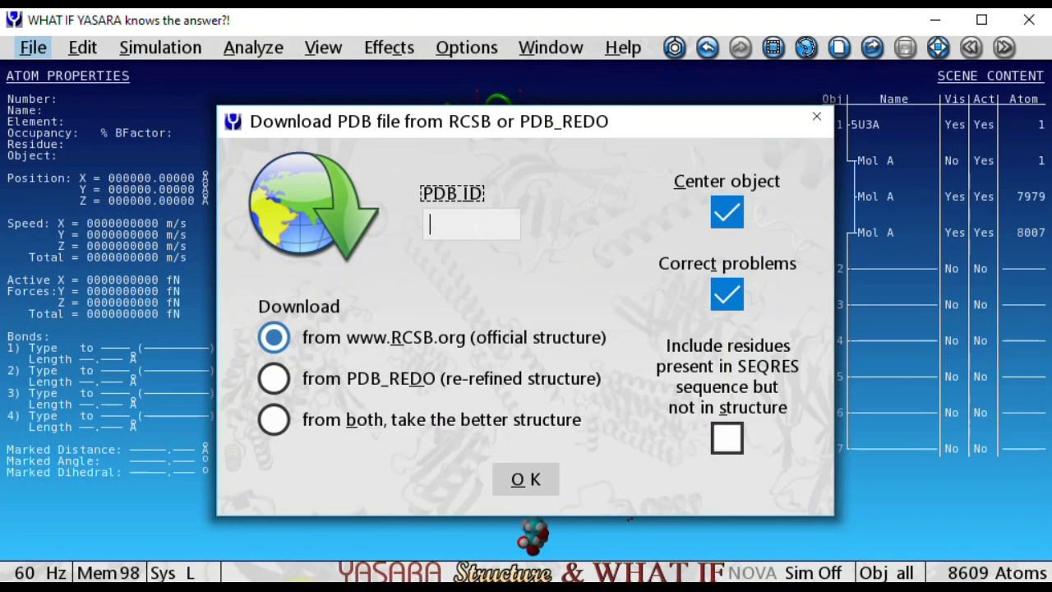
type("3L")
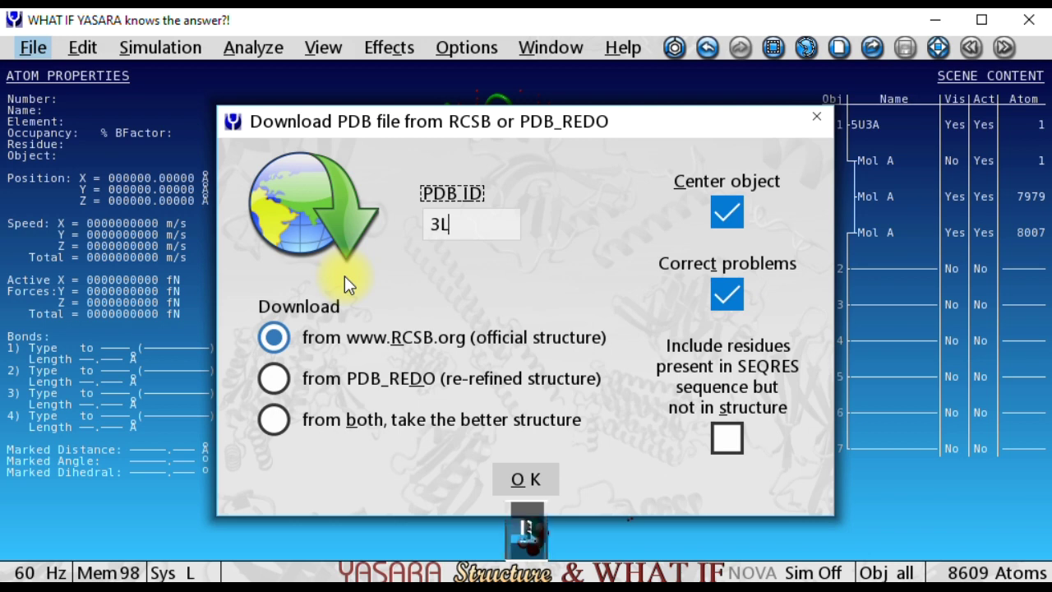
type("2L")
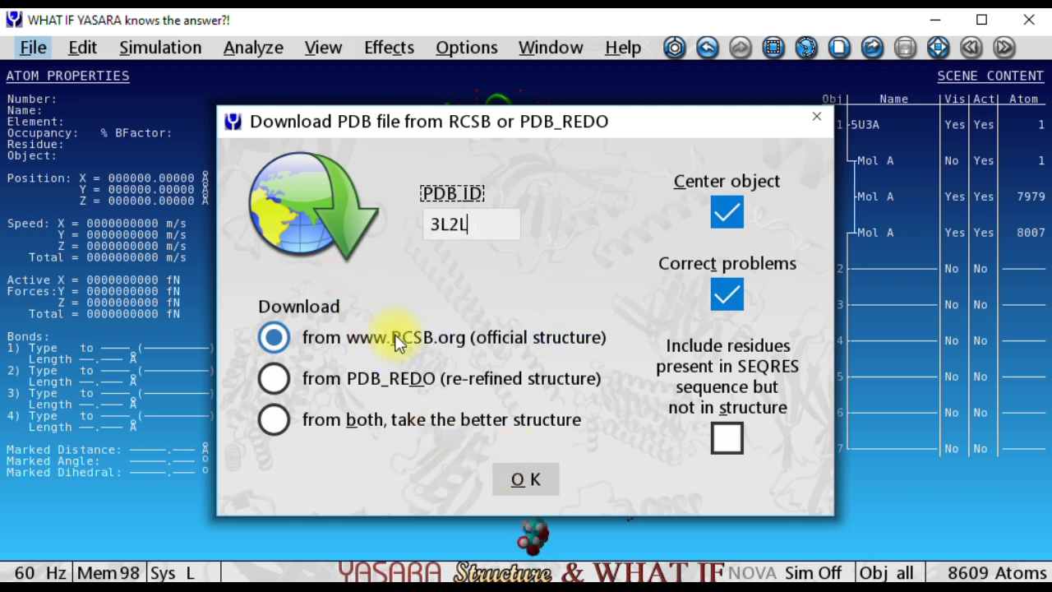
left_click(276, 337)
left_click(525, 477)
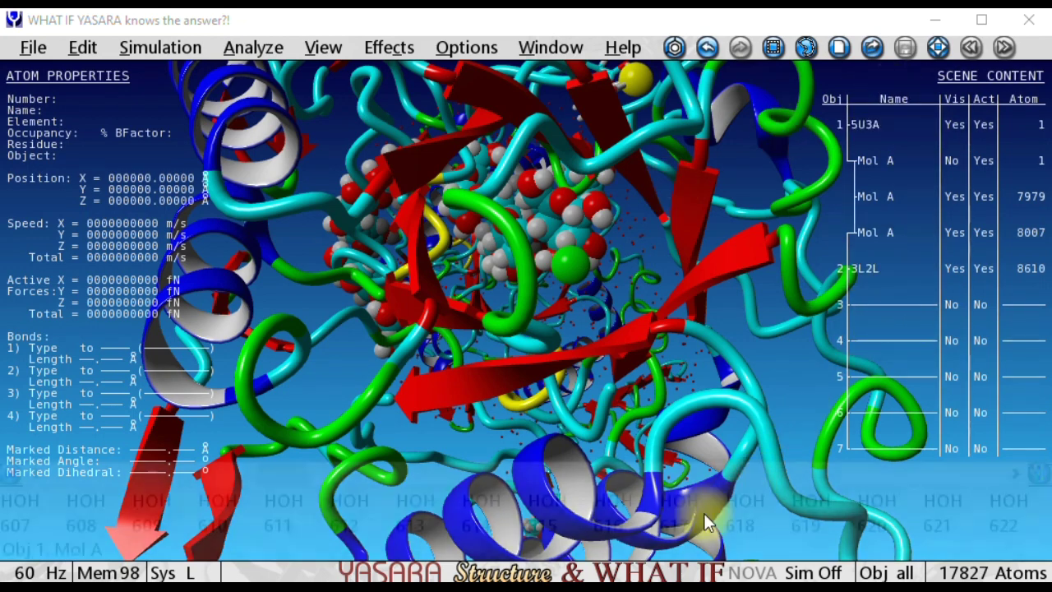
mouse_move(296, 493)
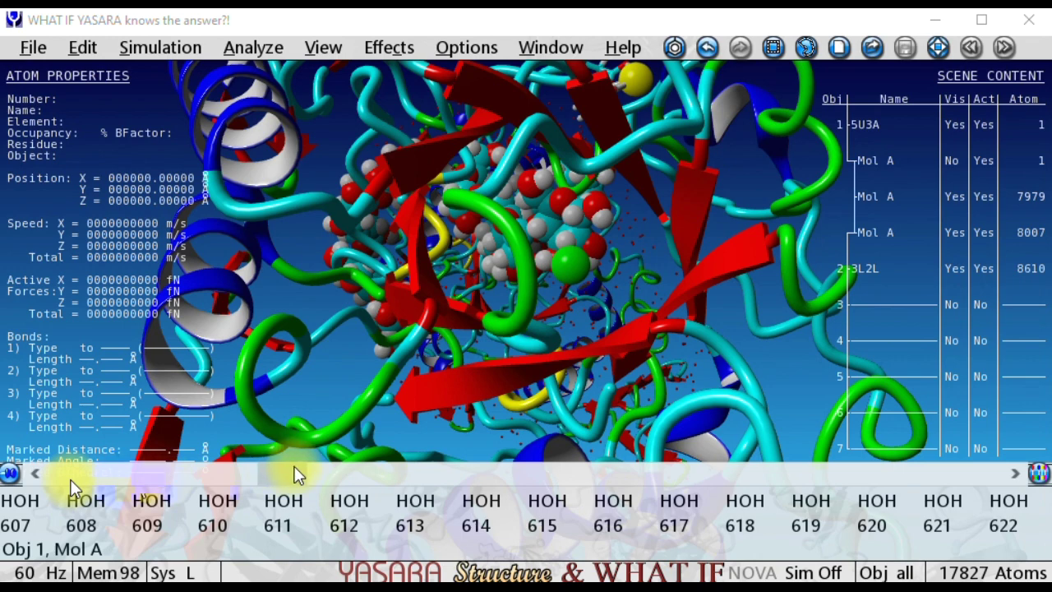
Browse the sequence bar, list 3L2L's molecules, zoom to fit, and hide 5U3A.
mouse_move(290, 476)
left_mouse_down()
mouse_move(680, 489)
mouse_move(595, 514)
left_mouse_up()
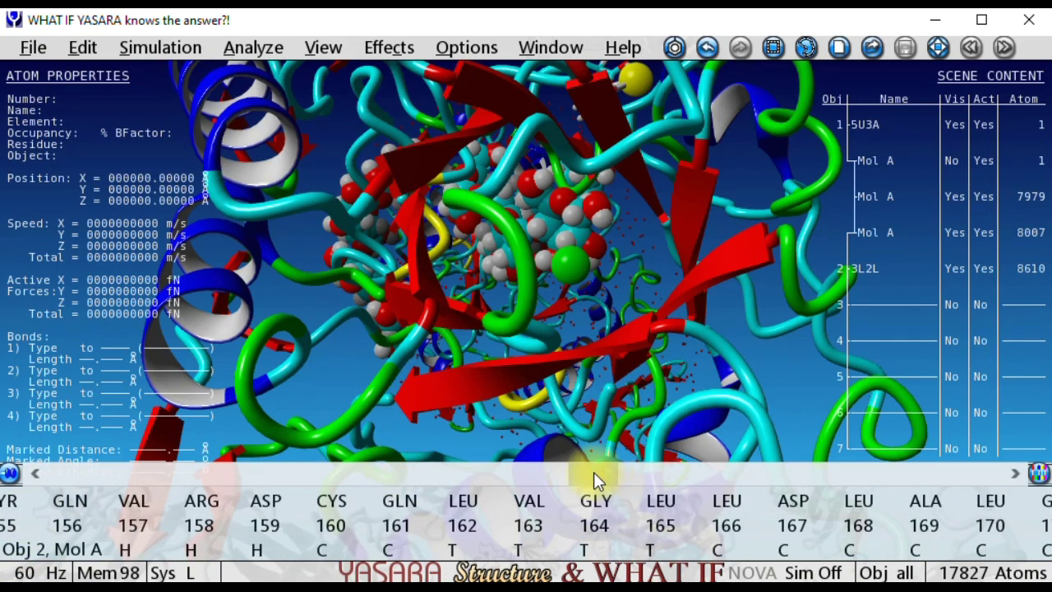
mouse_move(594, 473)
left_mouse_down()
mouse_move(488, 482)
mouse_move(376, 475)
left_mouse_up()
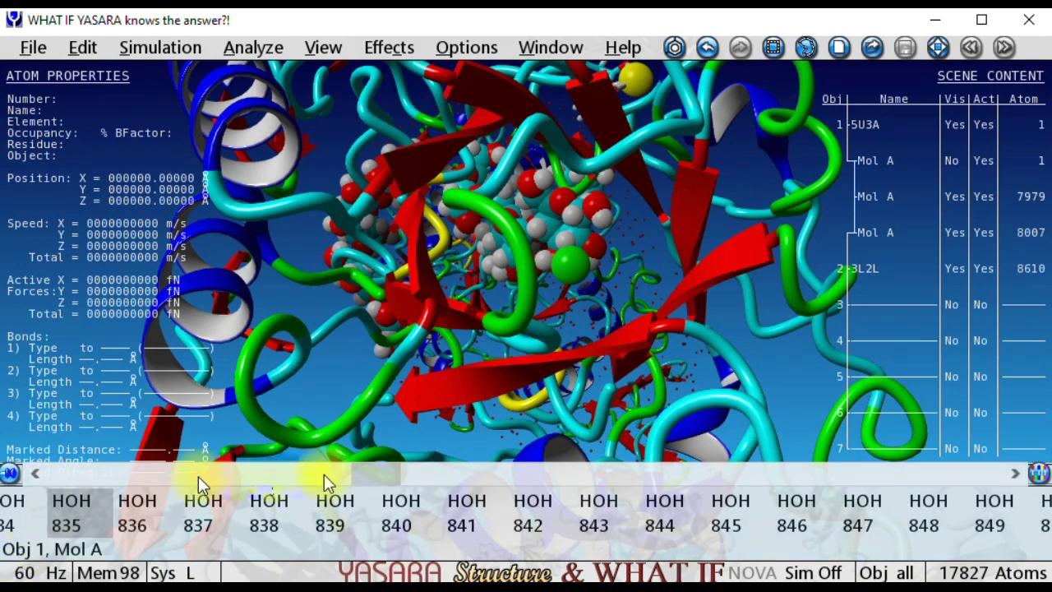
left_click_drag(366, 481, 145, 515)
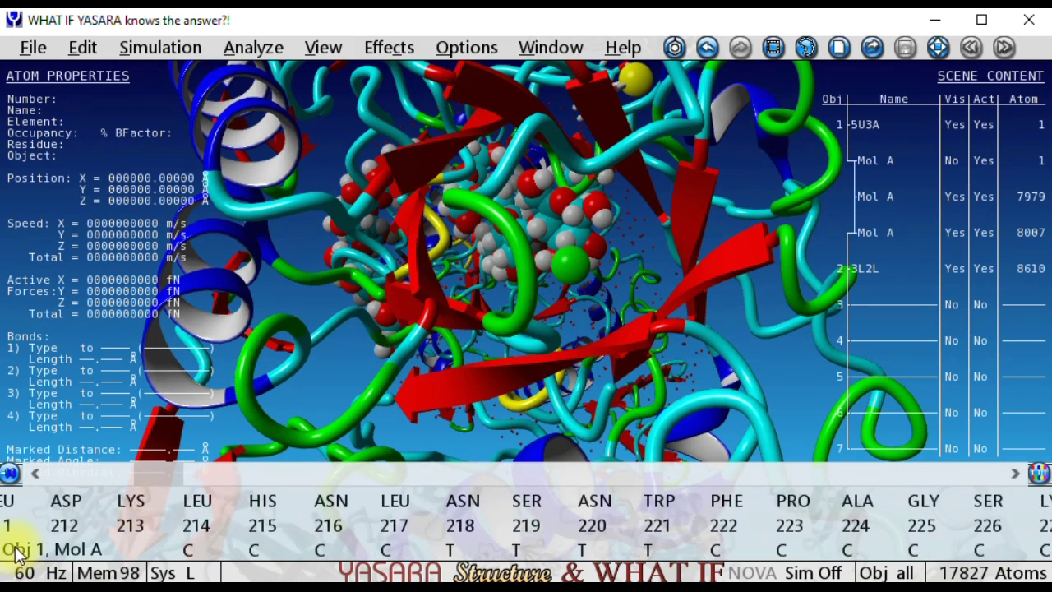
left_click_drag(146, 473, 837, 466)
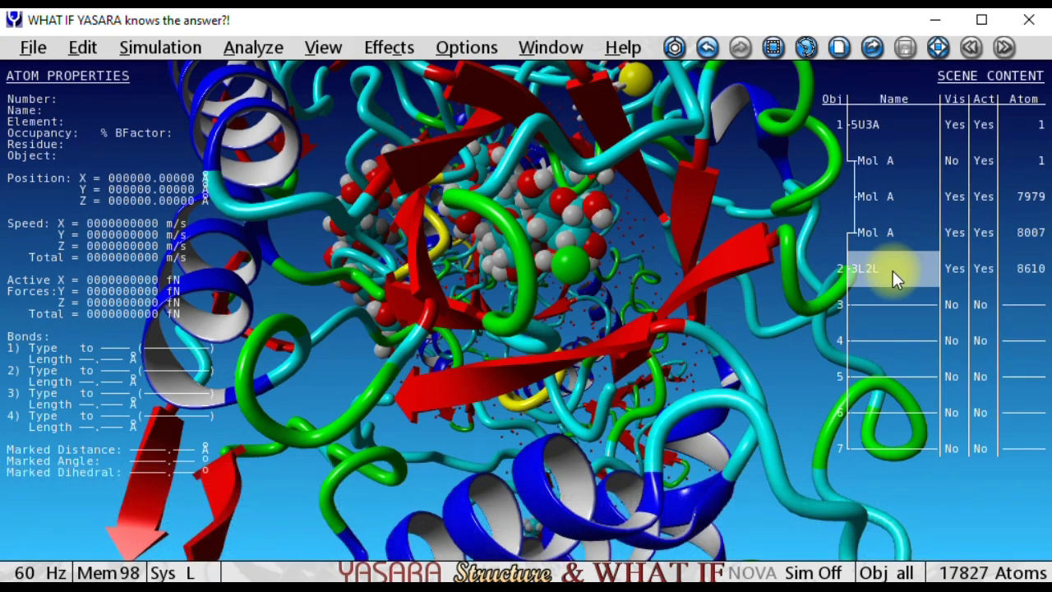
left_click(893, 270)
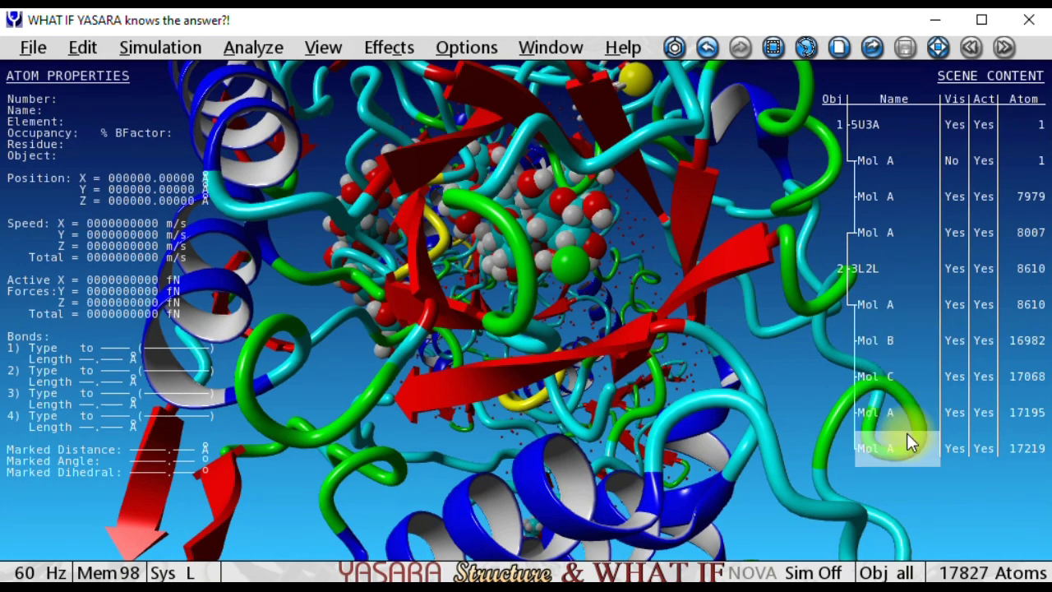
left_click(933, 47)
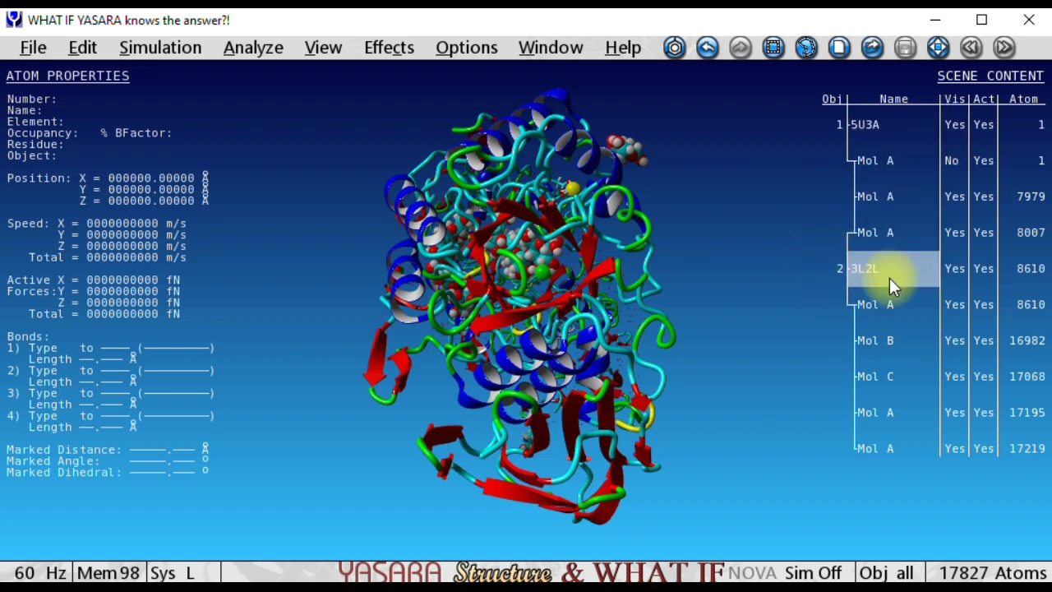
left_click(947, 271)
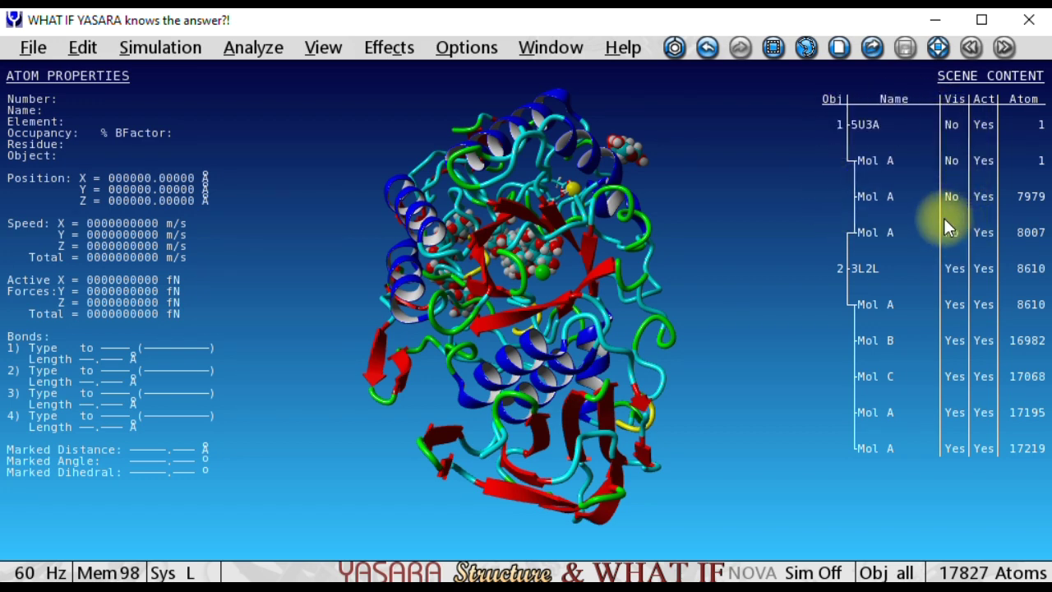
Hide 3L2L's first Mol A while keeping Mol B and the waters displayed.
left_click(948, 304)
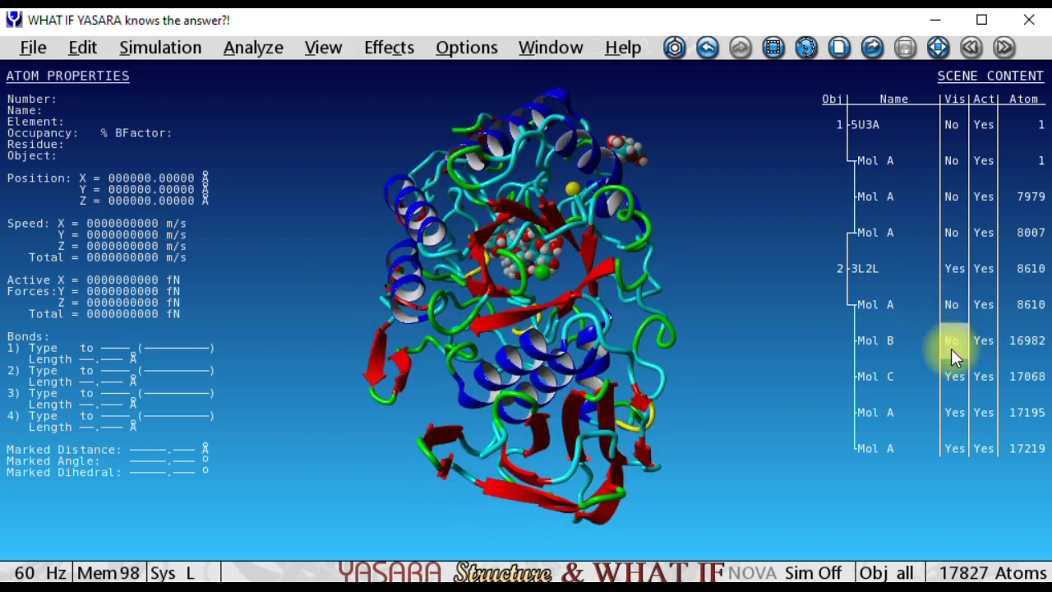
left_click(951, 349)
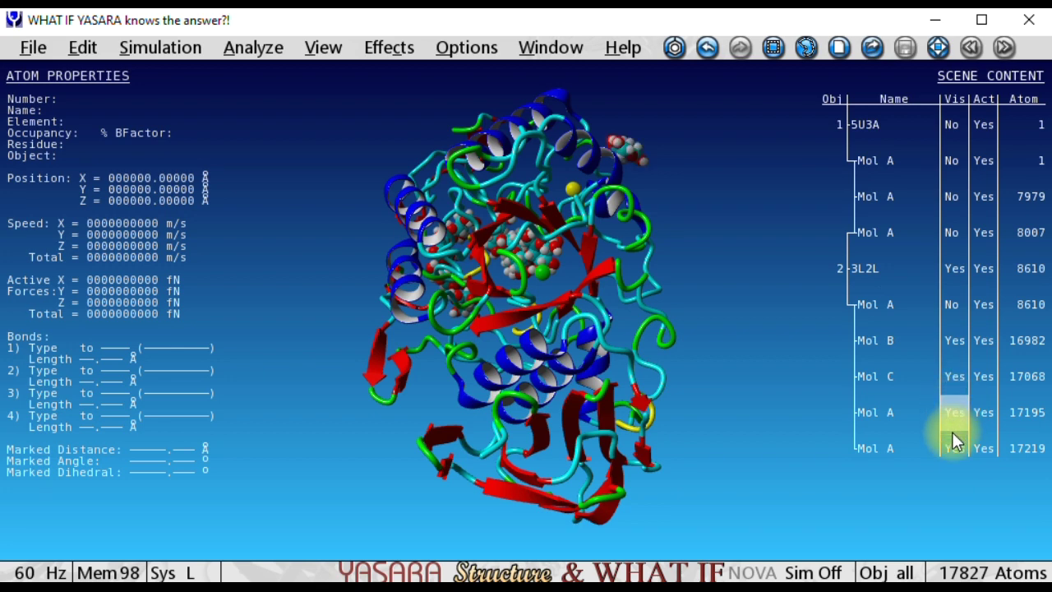
left_click(951, 454)
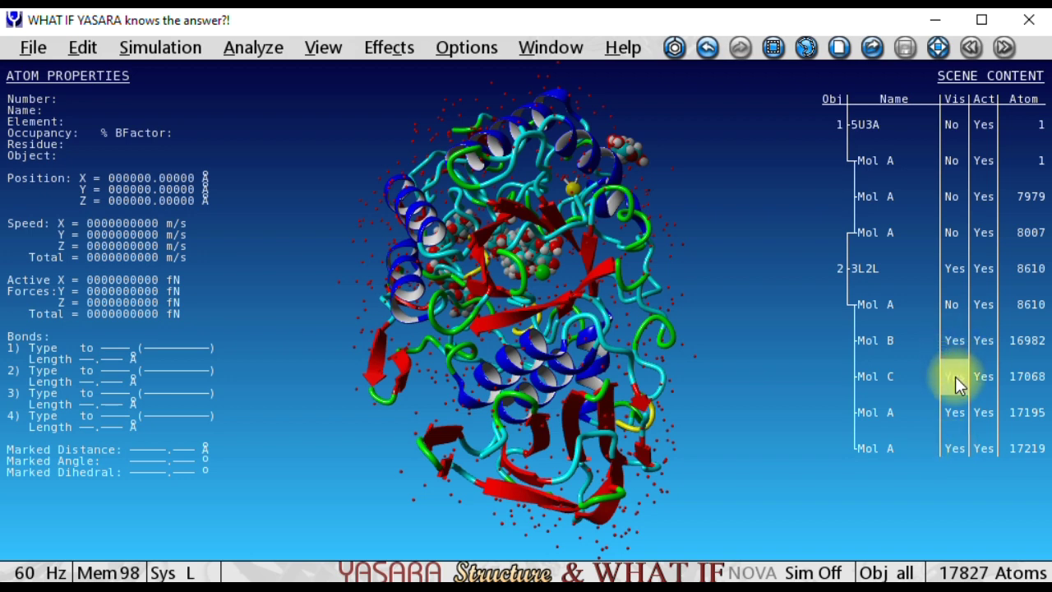
right_click(895, 341)
mouse_move(878, 252)
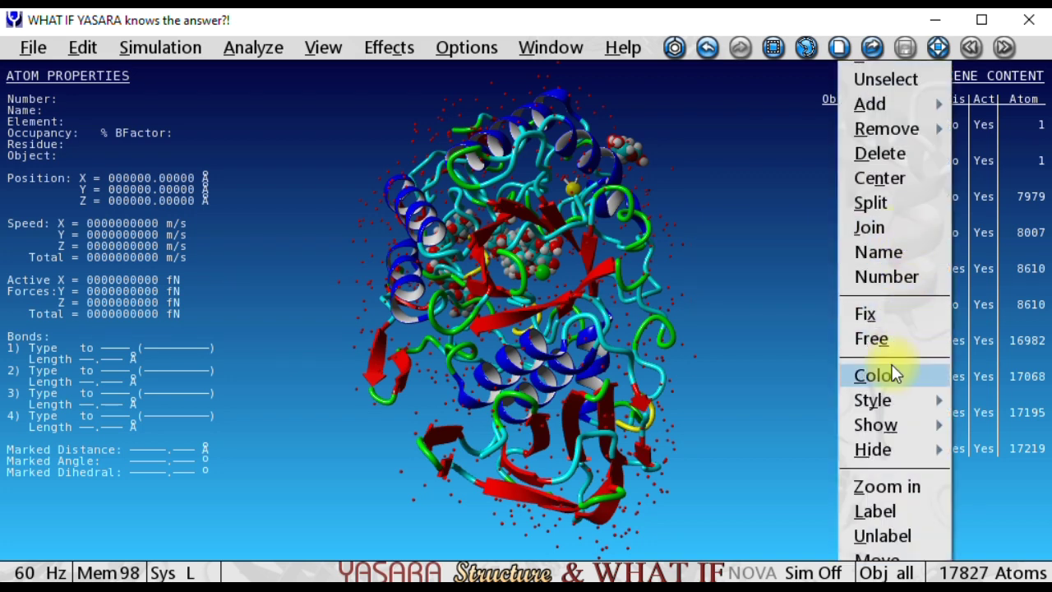
Delete the extra Mol B, Mol C and leftover Mol A molecules.
left_click(892, 151)
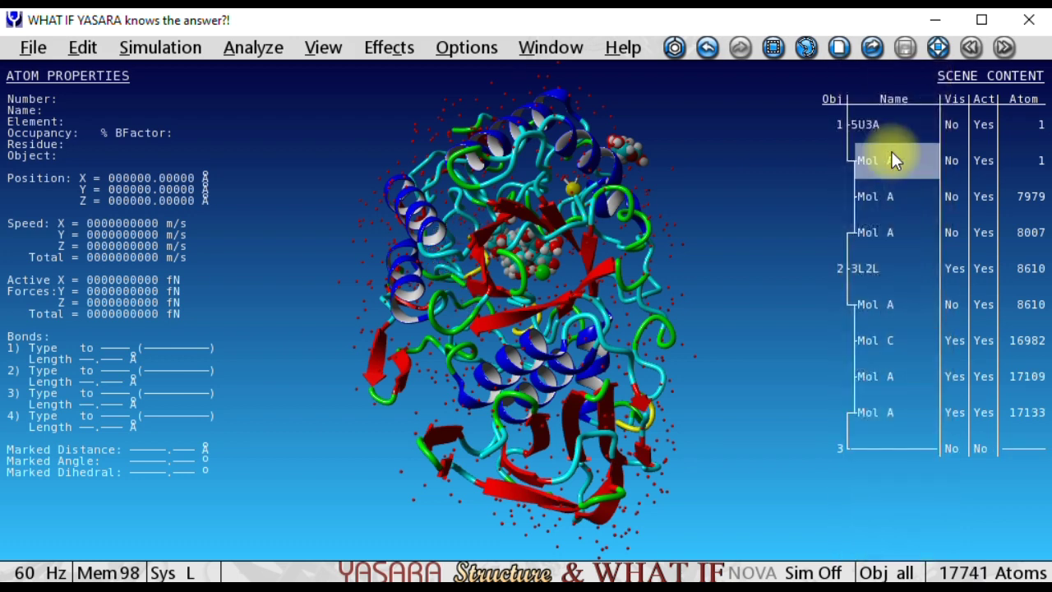
right_click(890, 345)
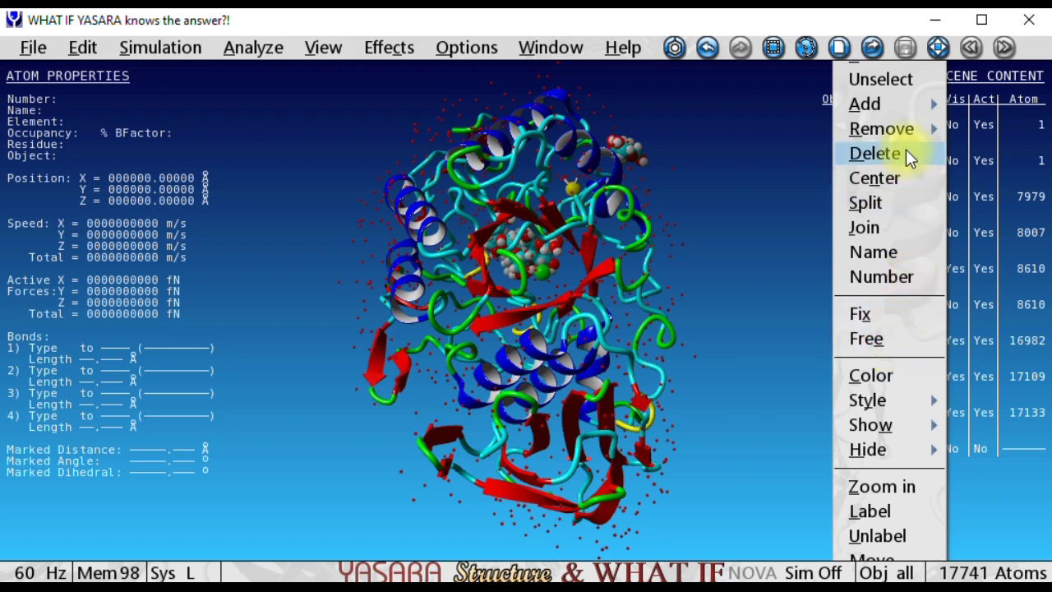
left_click(906, 153)
right_click(906, 347)
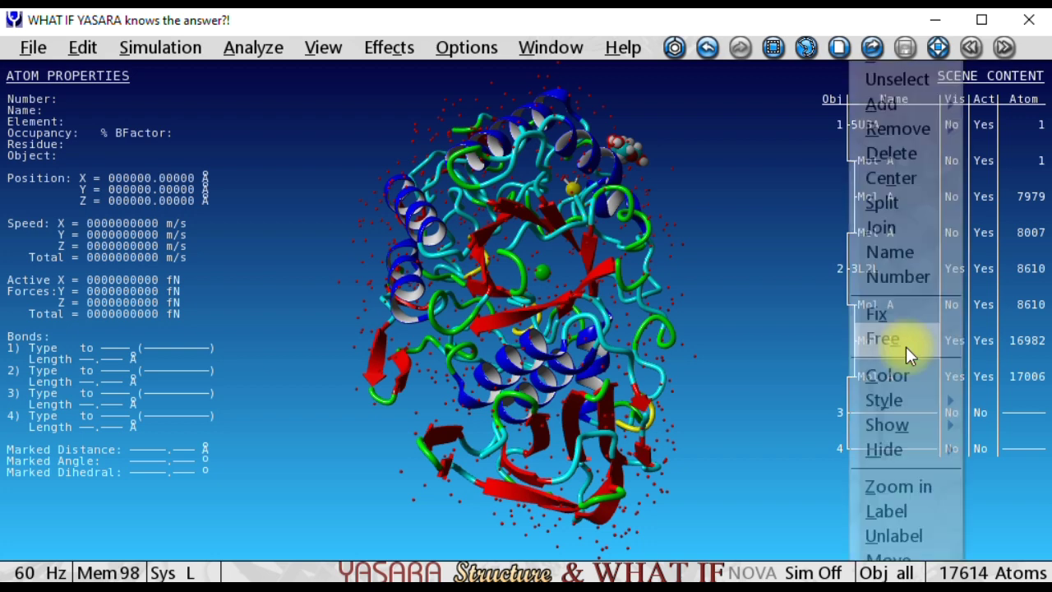
left_click(925, 155)
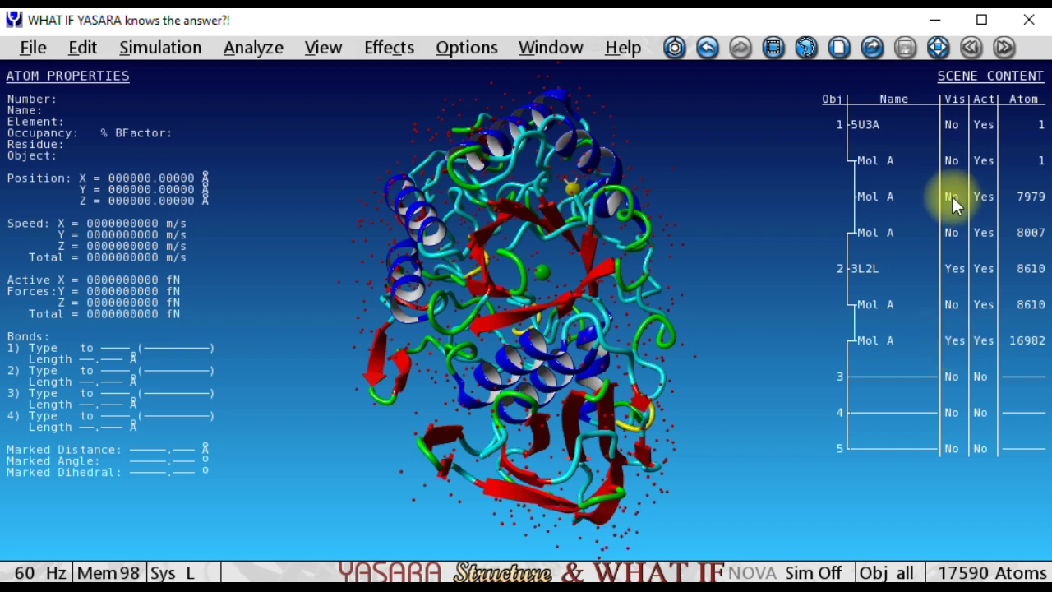
Hide 3L2L, show only 5U3A, and delete 5U3A's small ligand.
left_click(951, 131)
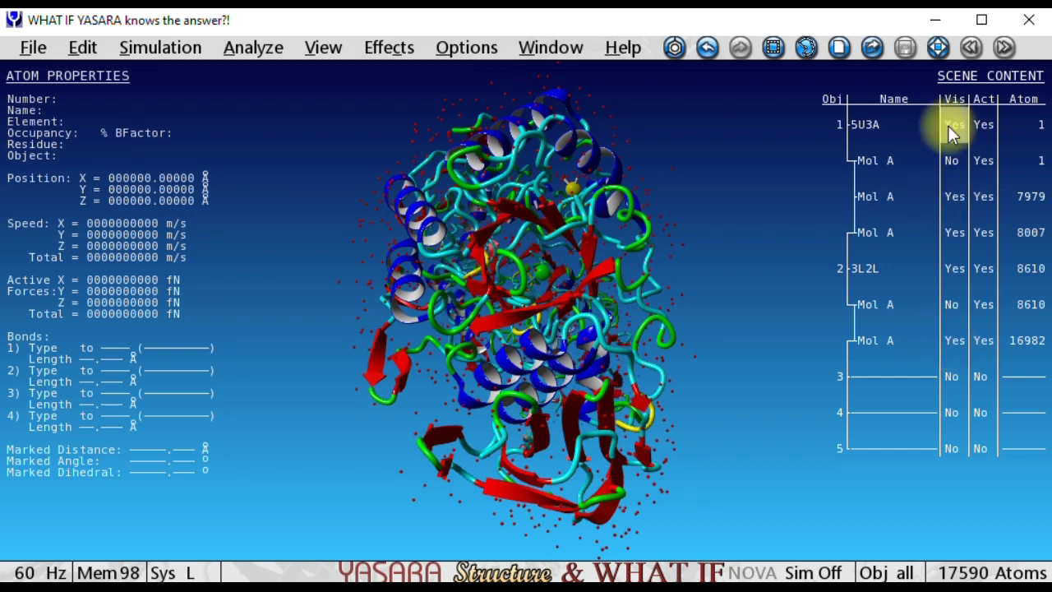
left_click(948, 126)
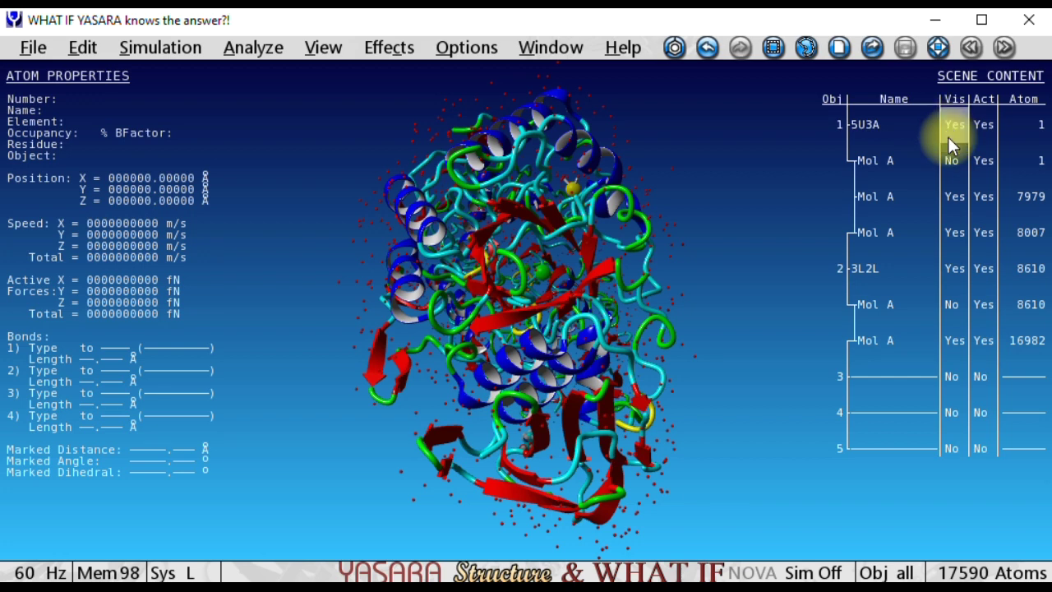
left_click(947, 267)
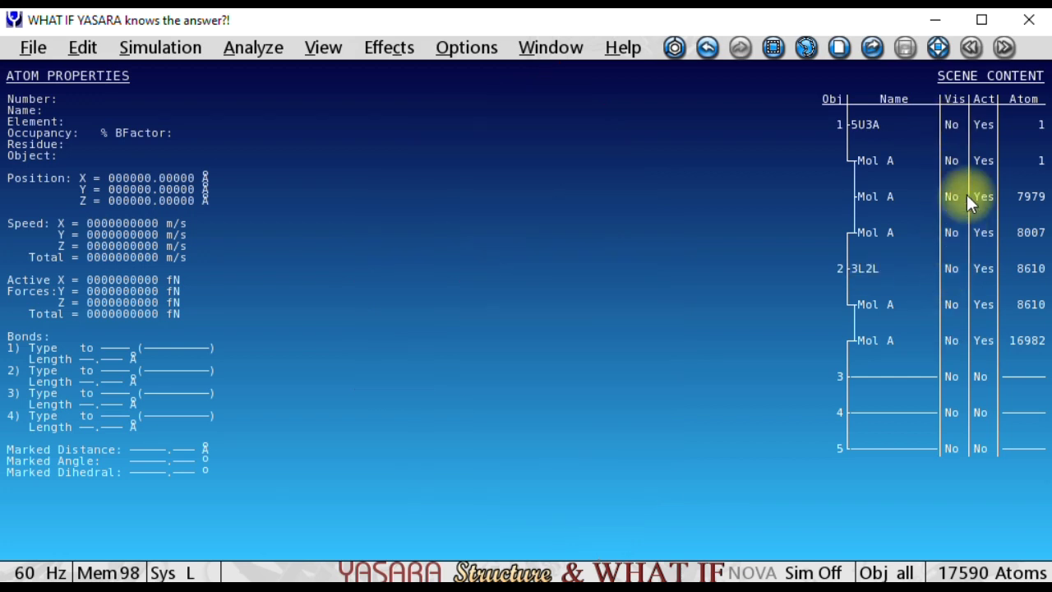
left_click(954, 125)
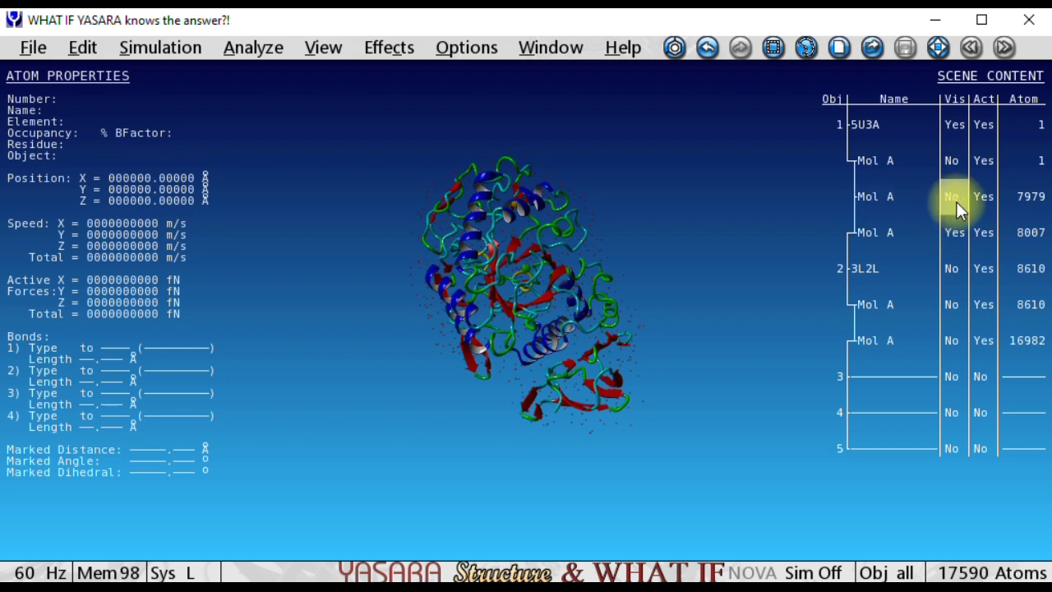
right_click(906, 202)
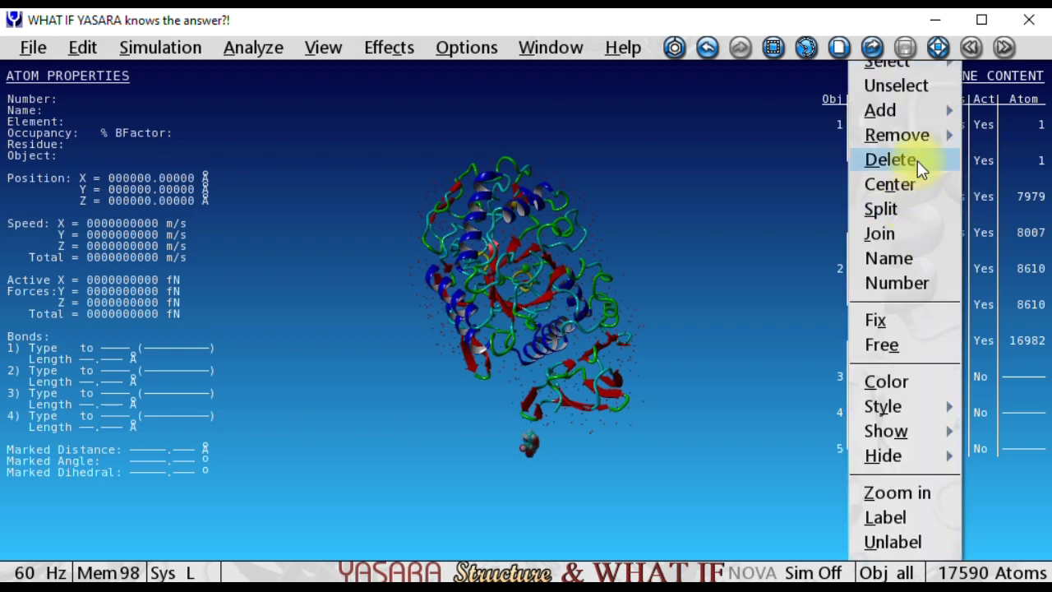
left_click(917, 160)
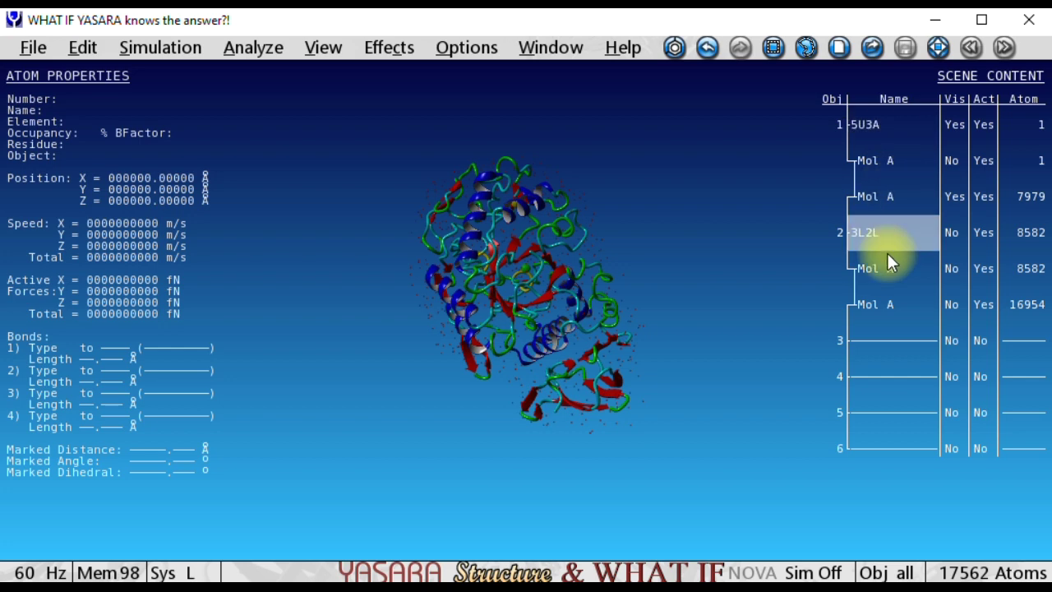
left_click(862, 125)
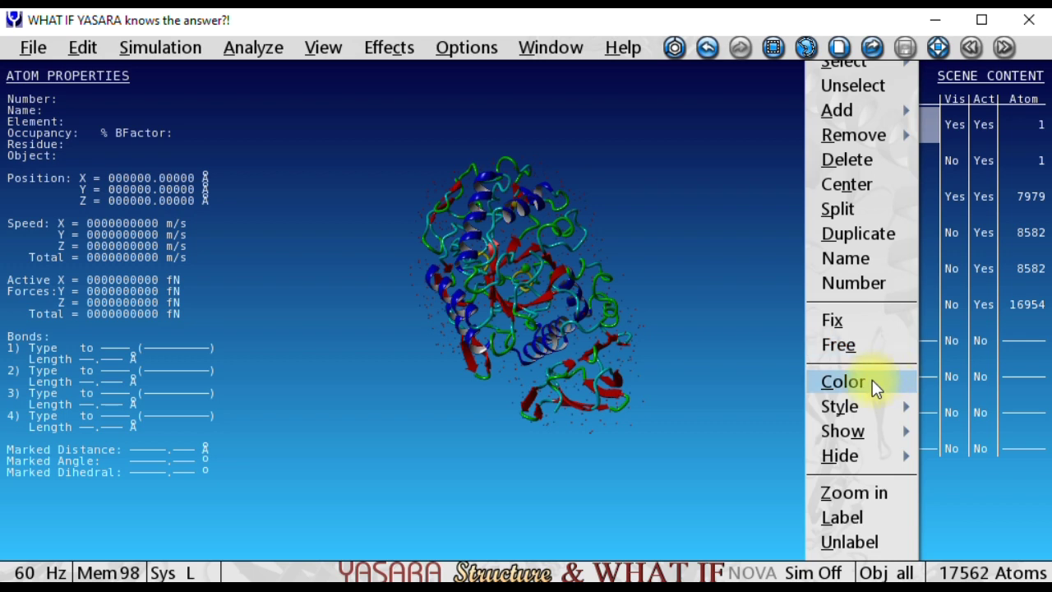
Colour the 5U3A structure red.
left_click(872, 380)
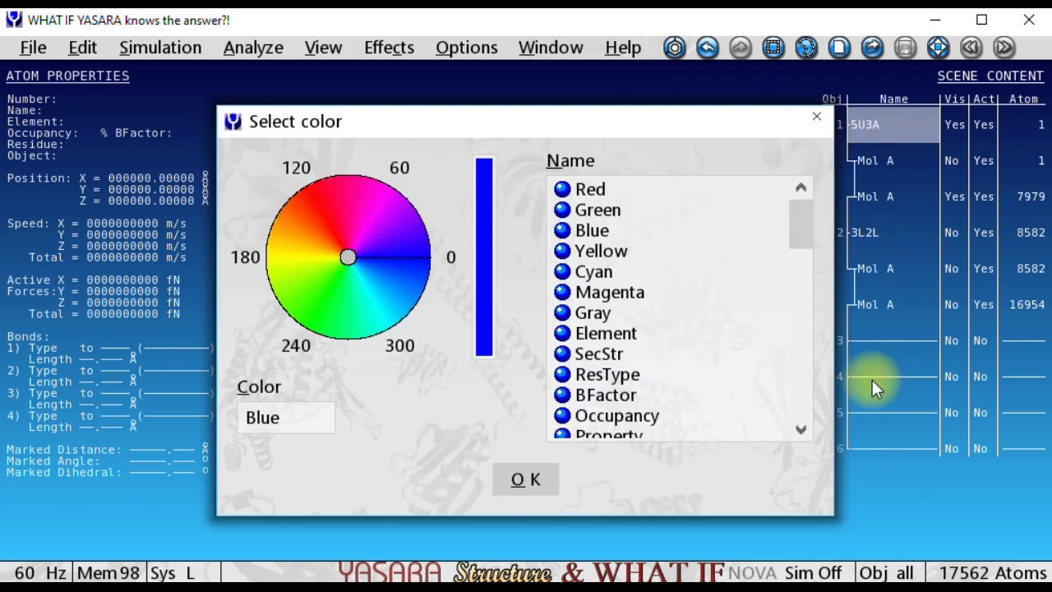
left_click(593, 189)
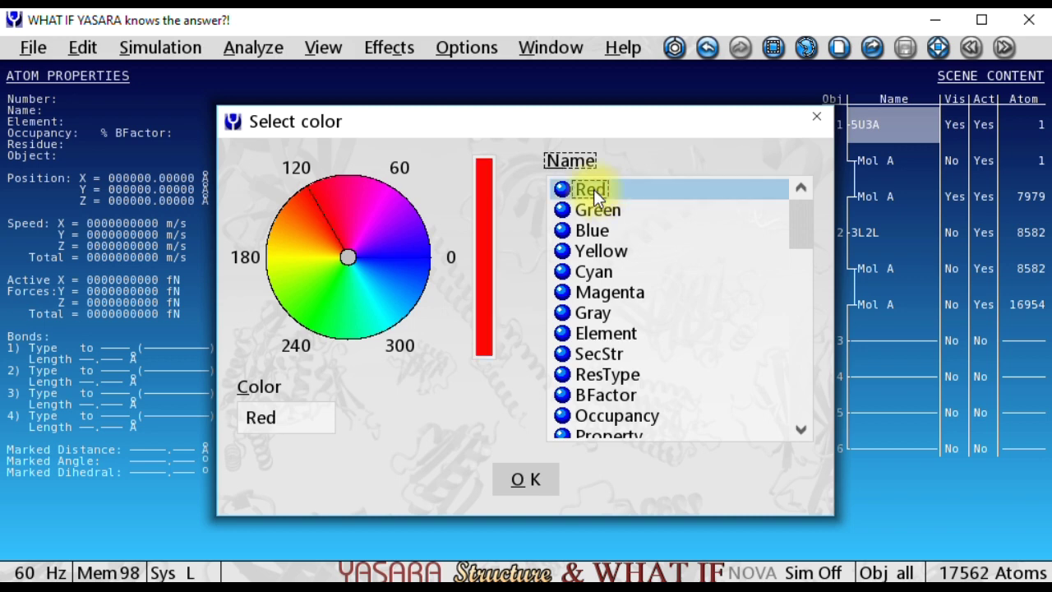
left_click(519, 480)
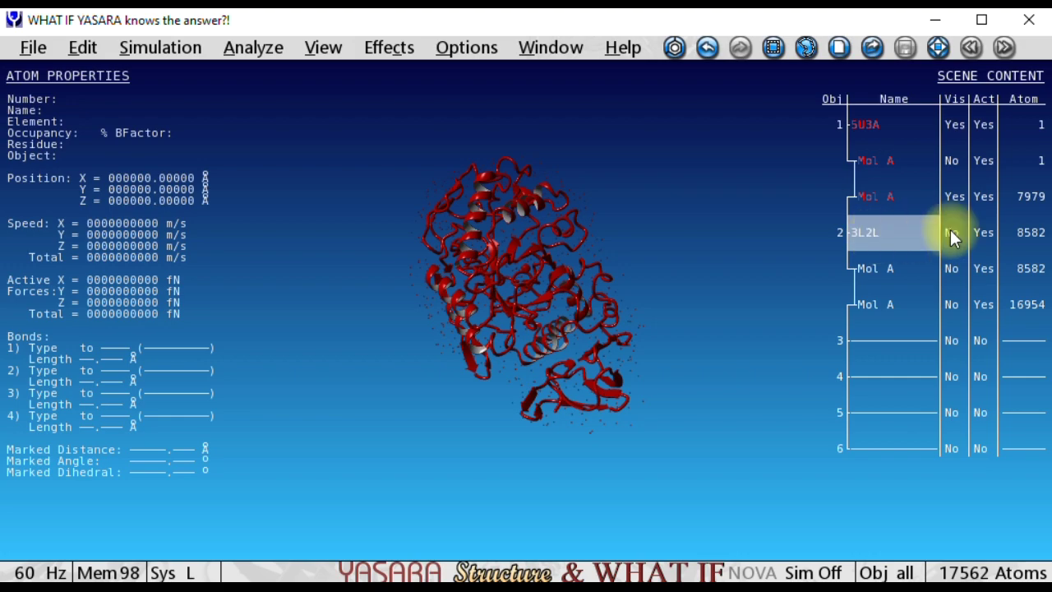
Make 3L2L visible again and colour it green.
left_click(954, 234)
left_click(852, 235)
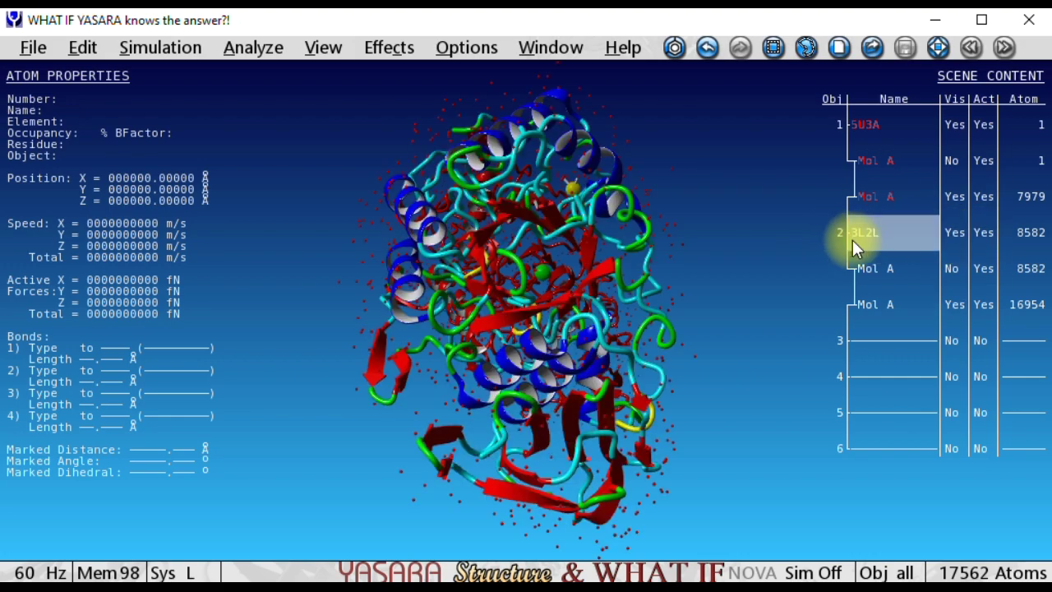
left_click(825, 379)
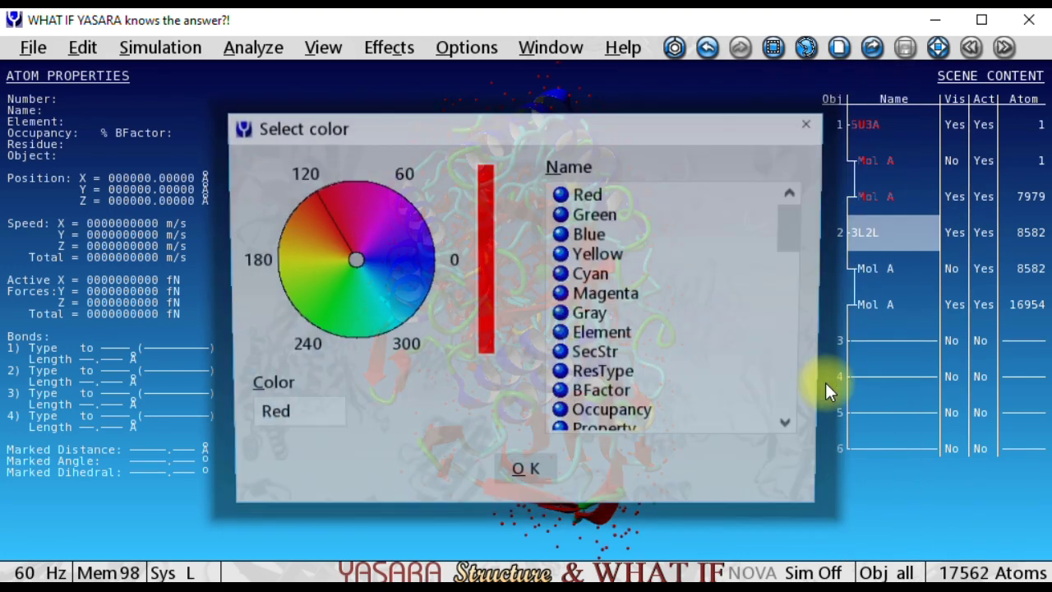
left_click(601, 212)
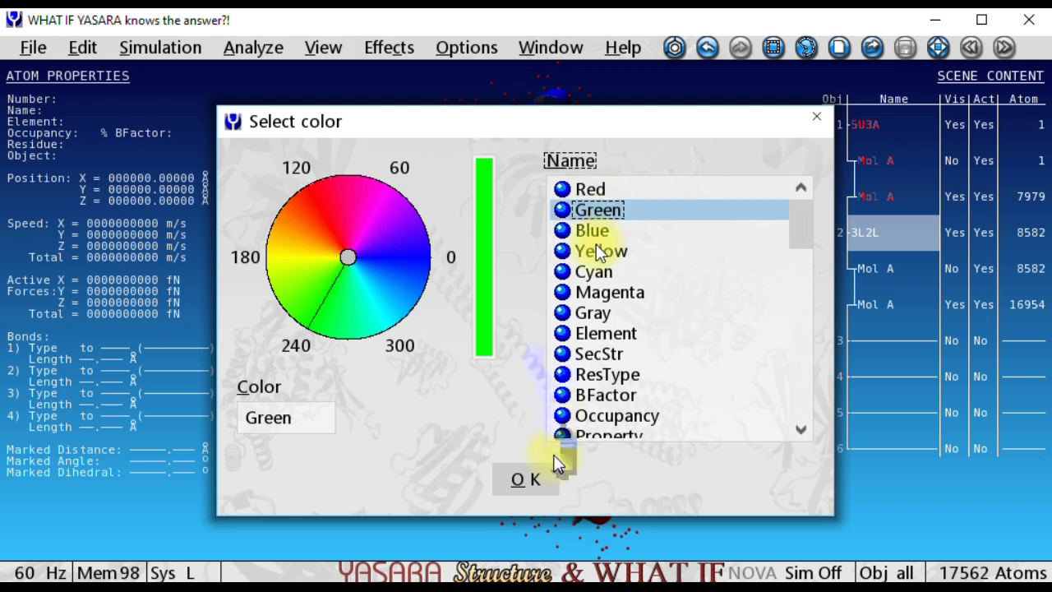
left_click(534, 480)
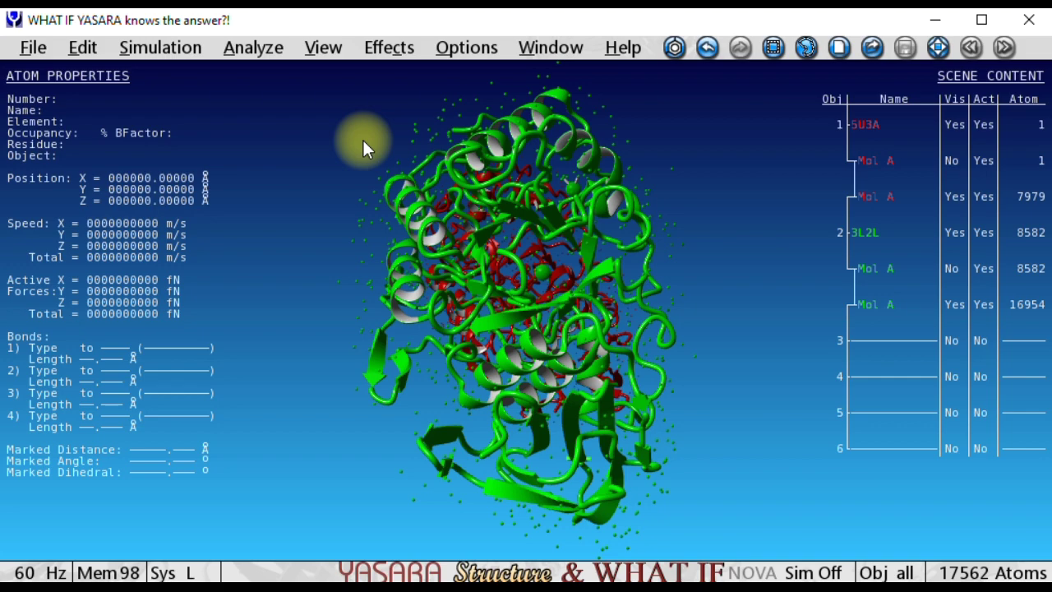
left_click(241, 53)
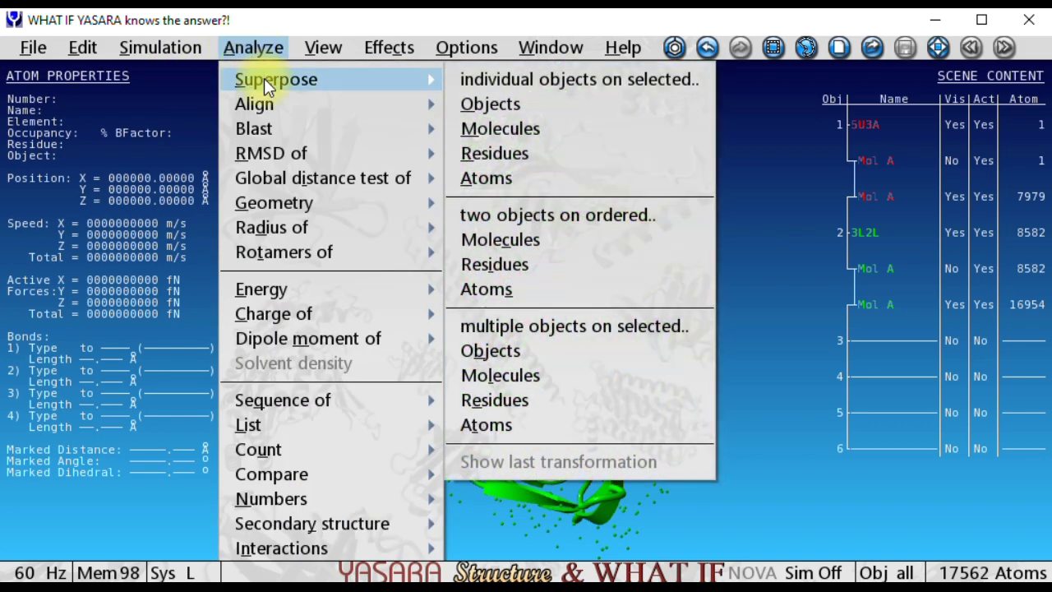
mouse_move(254, 104)
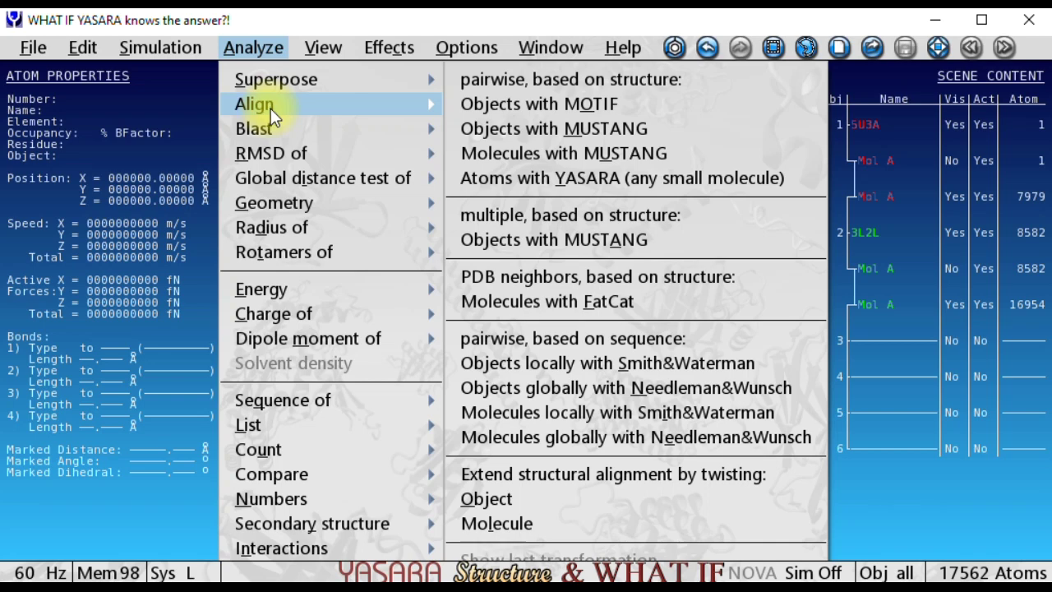
Superpose source 5U3A onto target 3L2L with MUSTANG (RMSD 0.403 Å over 496 residues).
left_click(466, 130)
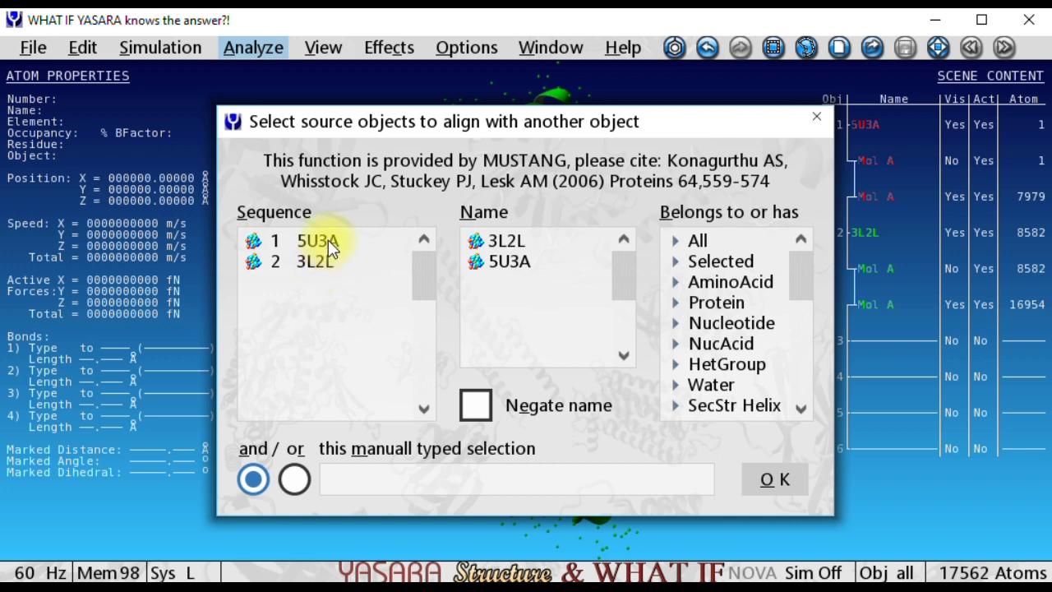
left_click(328, 240)
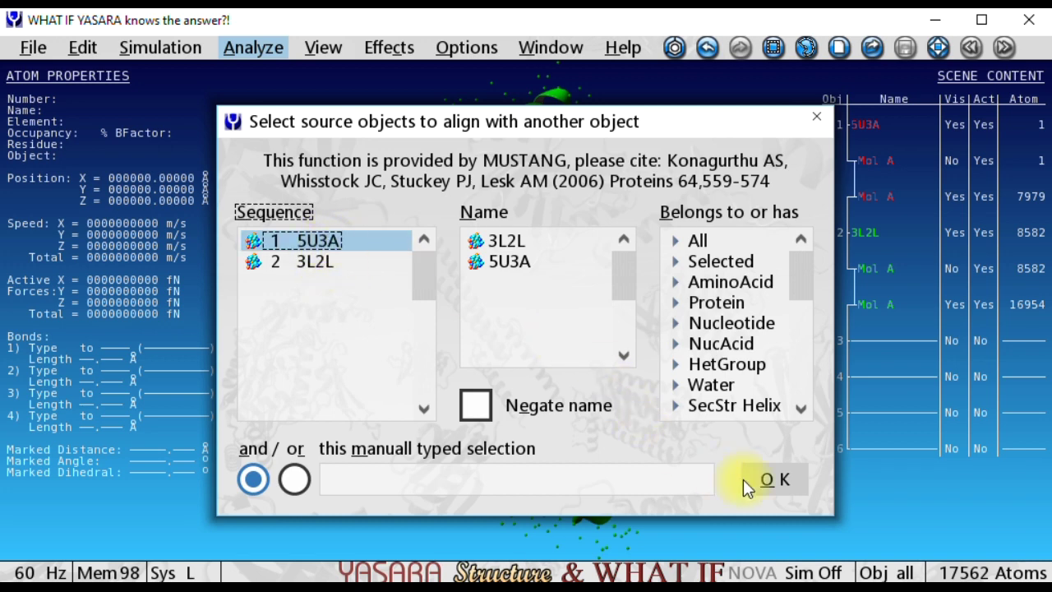
left_click(769, 483)
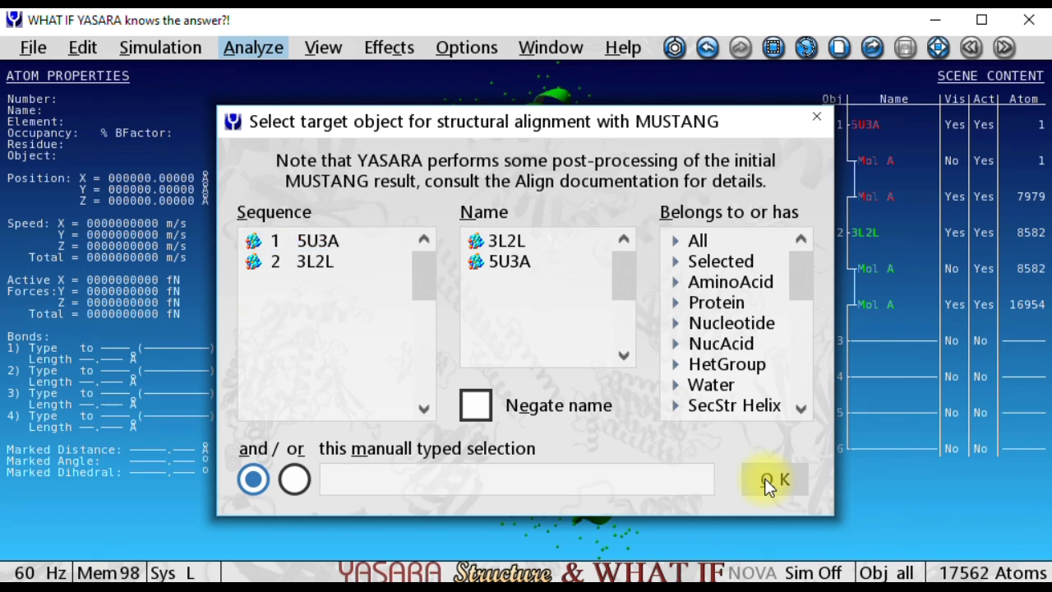
left_click(321, 264)
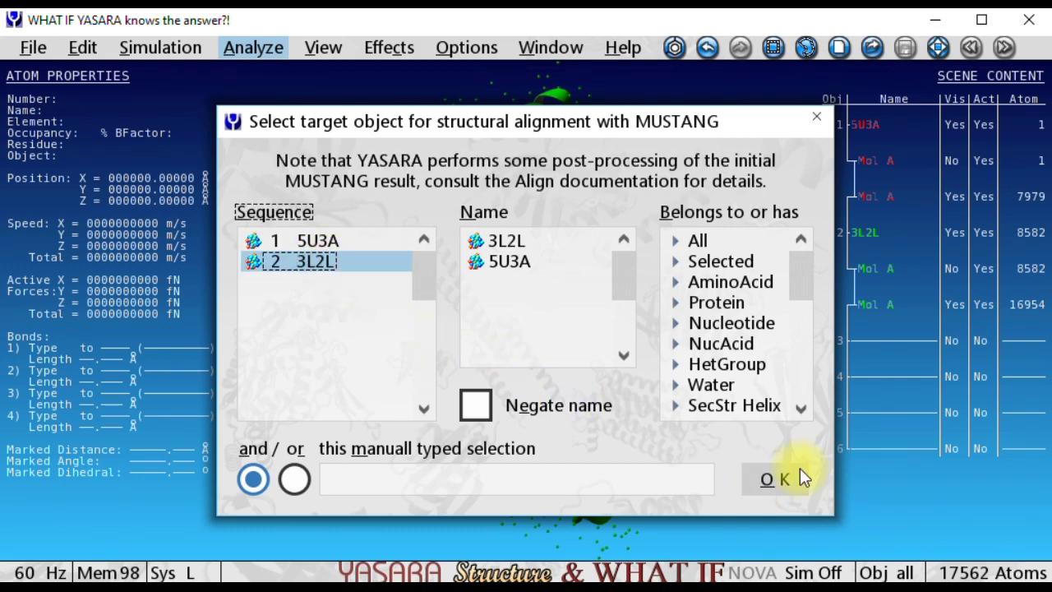
left_click(776, 483)
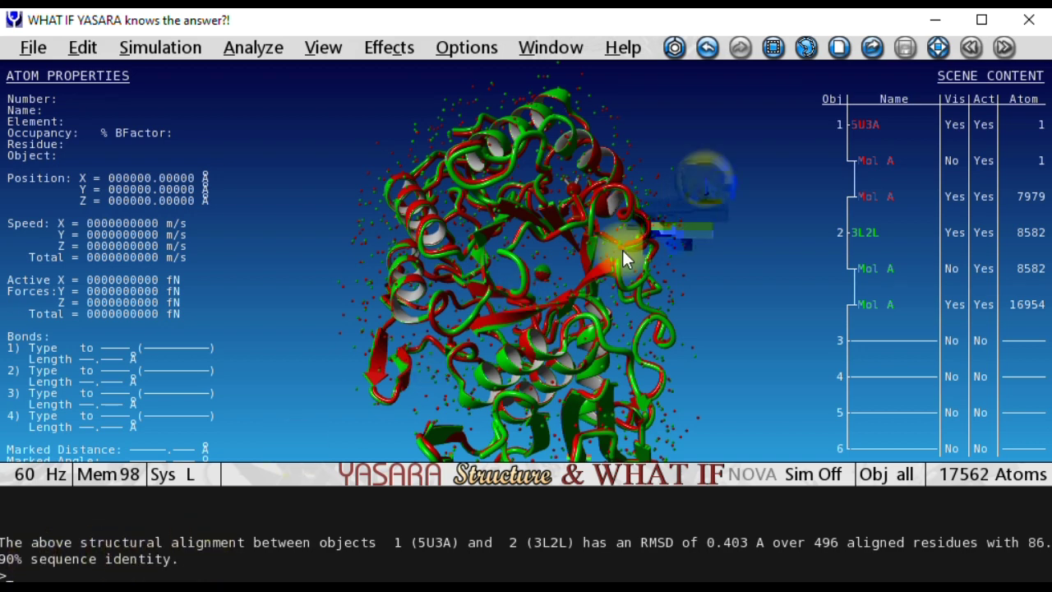
Dismiss the RMSD console and rotate the overlaid red 5U3A and green 3L2L cartoons.
key("space")
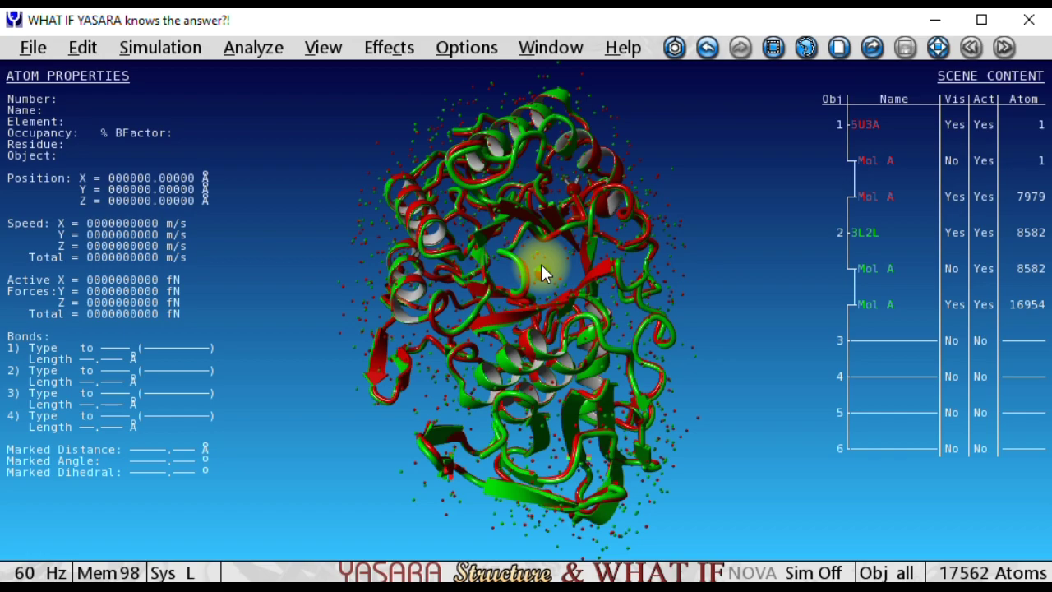
mouse_move(543, 266)
left_mouse_down()
mouse_move(596, 279)
mouse_move(607, 298)
mouse_move(583, 351)
mouse_move(540, 373)
mouse_move(476, 374)
mouse_move(439, 356)
mouse_move(661, 313)
mouse_move(599, 339)
mouse_move(587, 399)
left_mouse_up()
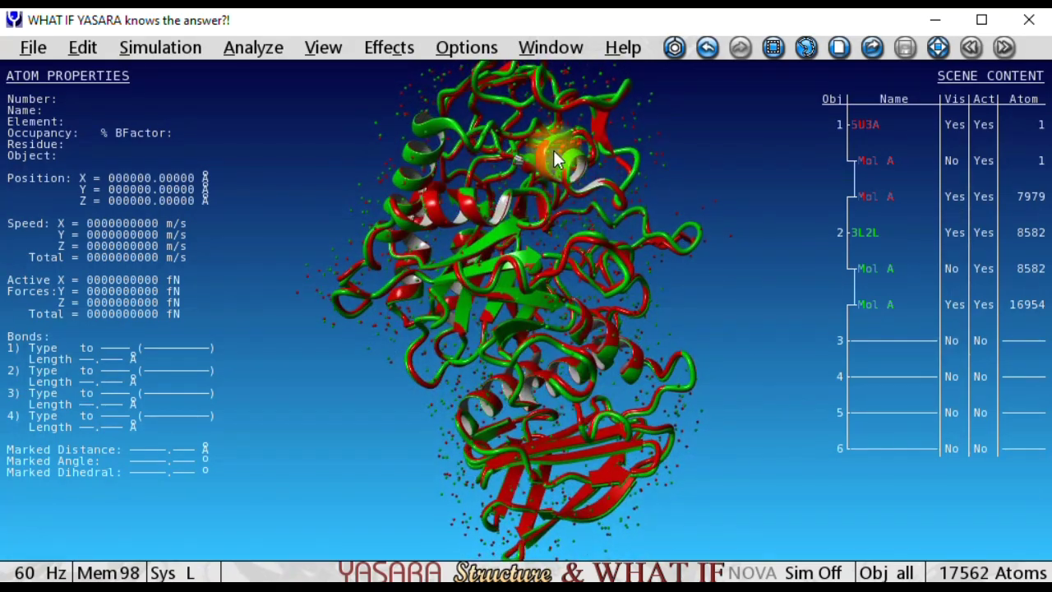
mouse_move(559, 151)
left_mouse_down()
mouse_move(551, 275)
mouse_move(556, 361)
mouse_move(573, 405)
mouse_move(624, 415)
mouse_move(751, 405)
mouse_move(726, 448)
mouse_move(658, 351)
mouse_move(649, 247)
mouse_move(633, 296)
mouse_move(503, 166)
mouse_move(404, 427)
mouse_move(451, 266)
mouse_move(475, 272)
mouse_move(433, 380)
mouse_move(462, 407)
mouse_move(608, 460)
mouse_move(750, 465)
mouse_move(615, 249)
mouse_move(482, 337)
mouse_move(446, 329)
left_mouse_up()
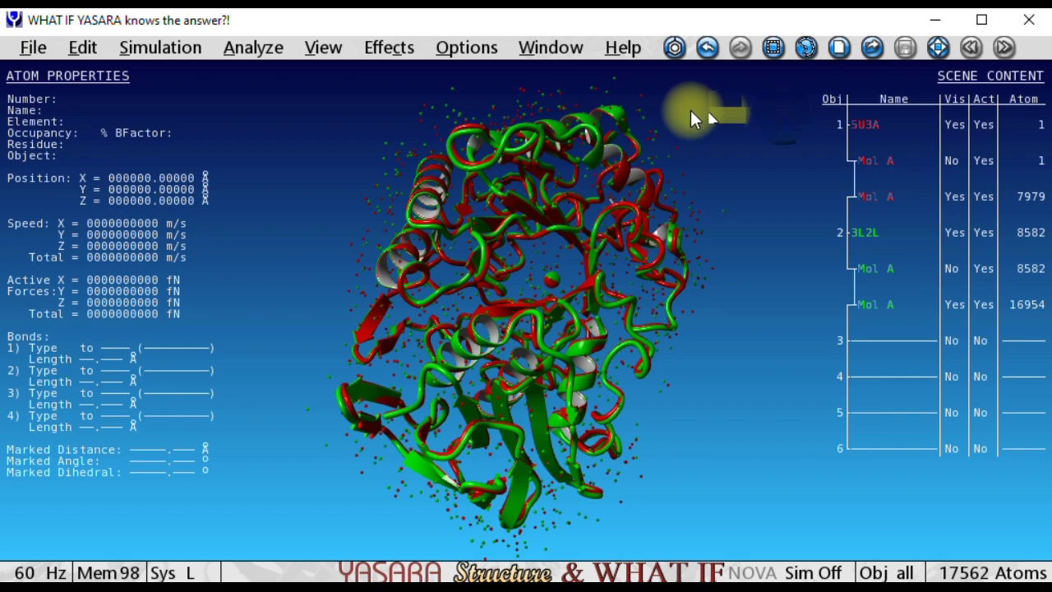
mouse_move(694, 251)
left_mouse_down()
mouse_move(579, 233)
mouse_move(629, 208)
left_mouse_up()
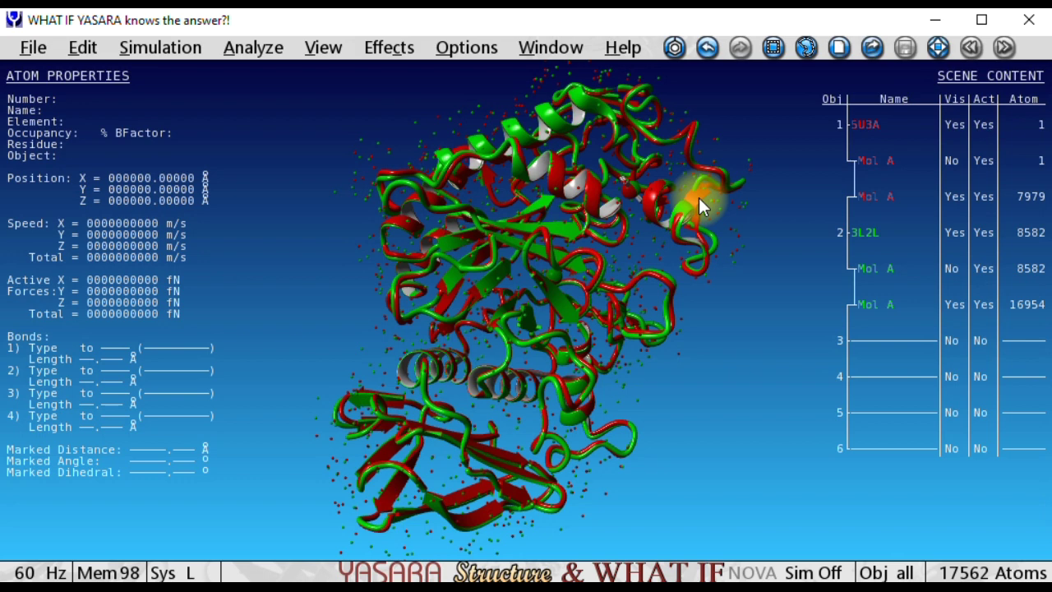